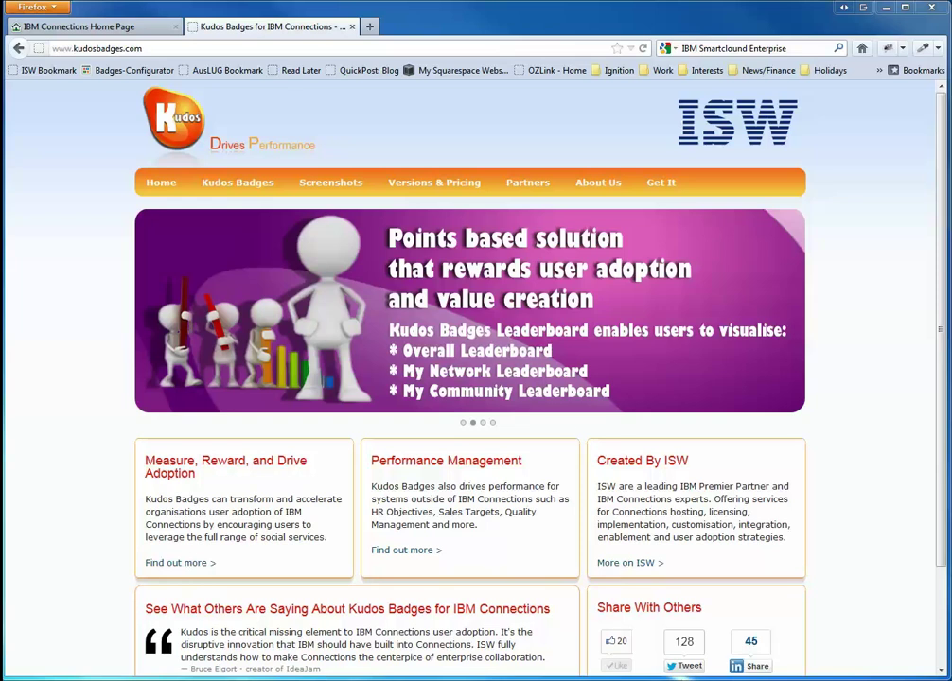
Switch to the IBM Connections site and open your own profile
{"action": "left_click", "coordinate": [102, 26]}
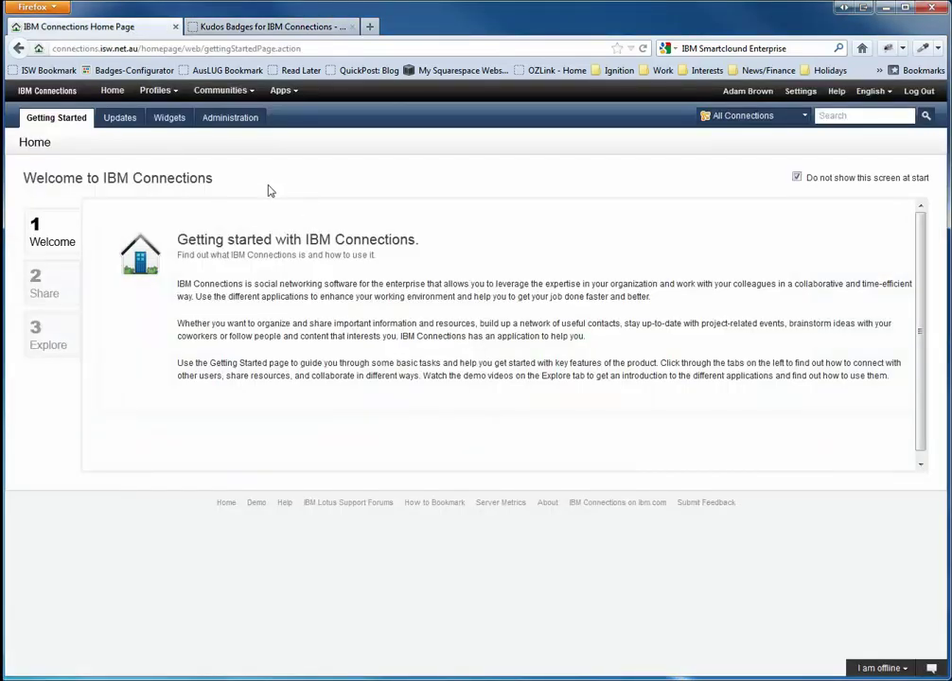
{"action": "left_click", "coordinate": [159, 91]}
{"action": "left_click", "coordinate": [159, 118]}
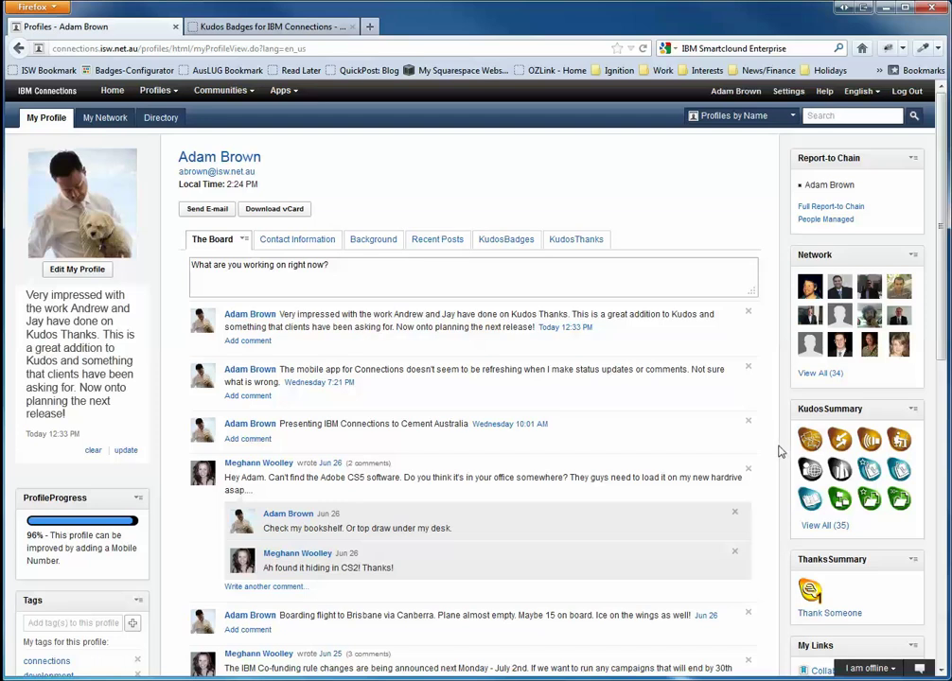
Examine the badge details in the profile's Kudos summary, then open the received Guru! thanks
{"action": "mouse_move", "coordinate": [808, 445]}
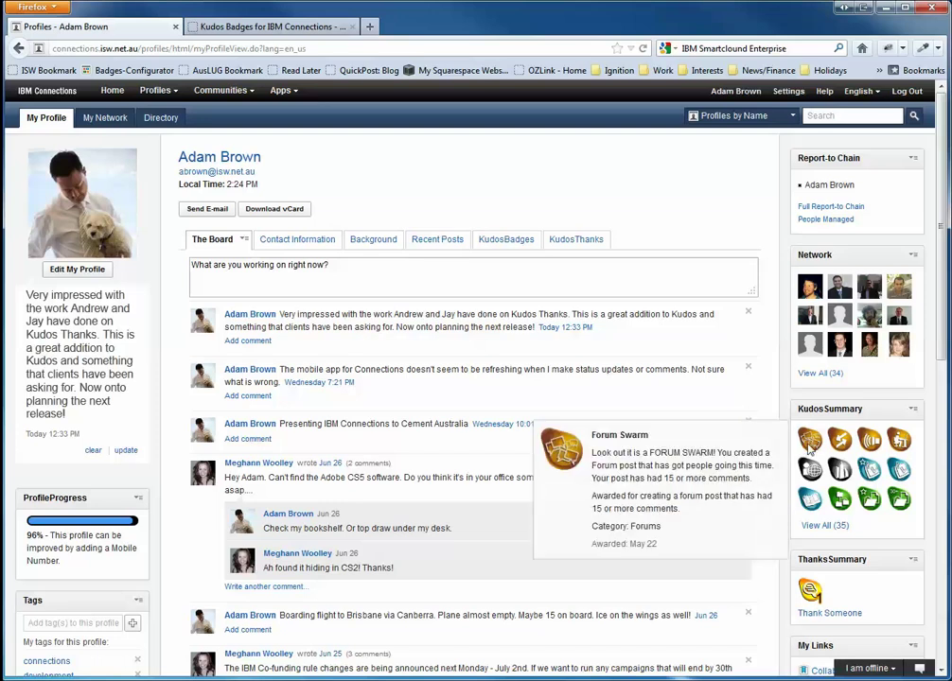
{"action": "mouse_move", "coordinate": [811, 500]}
{"action": "mouse_move", "coordinate": [845, 502]}
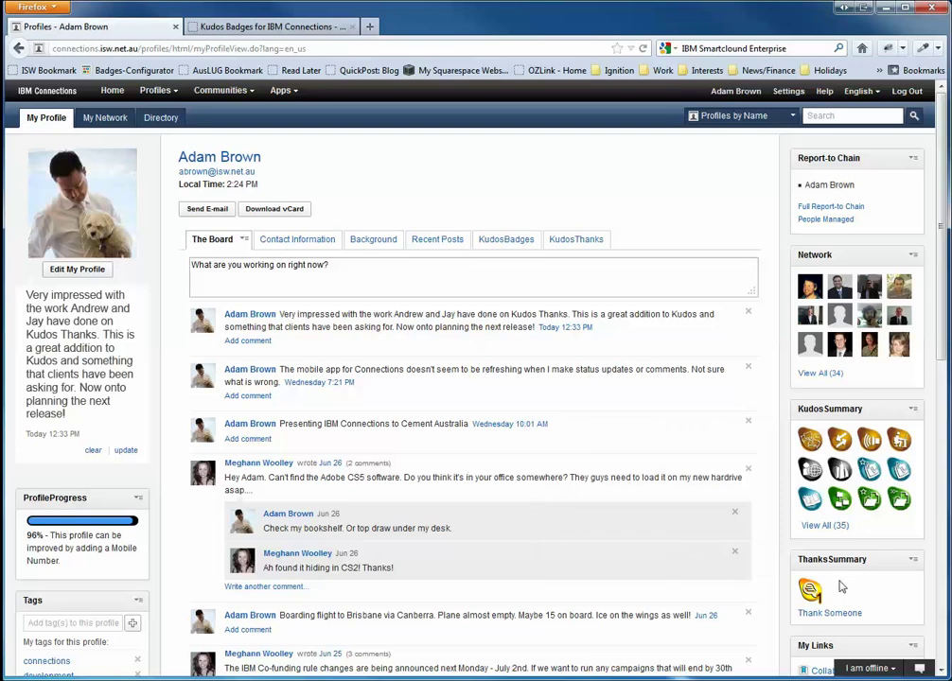
{"action": "mouse_move", "coordinate": [812, 592]}
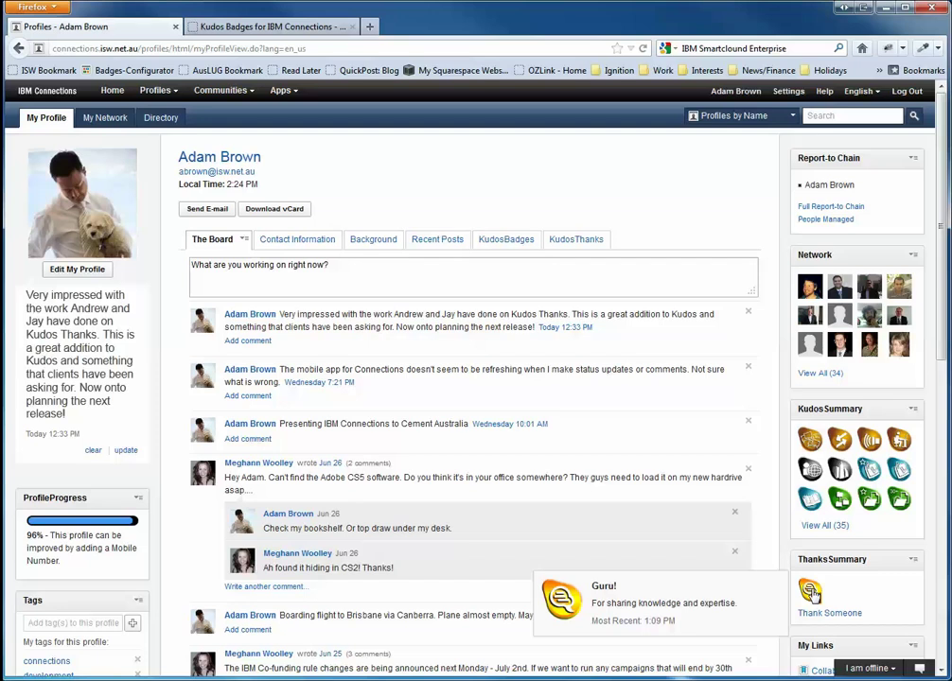
{"action": "left_click", "coordinate": [811, 592]}
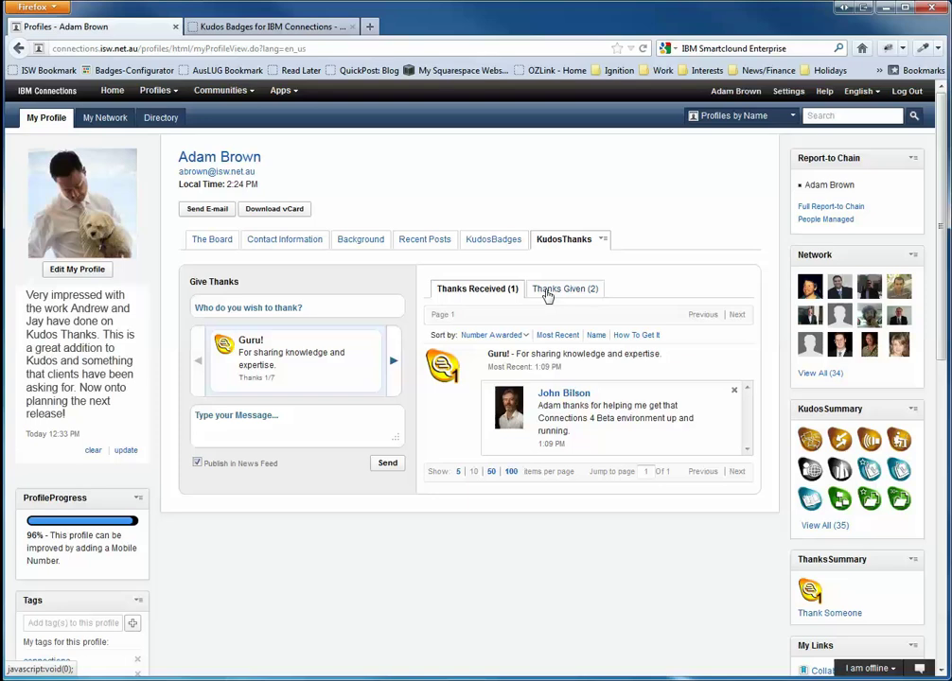
Review the messages under the Diligence! and Goal Kicker! awards among the thanks given
{"action": "left_click", "coordinate": [547, 292]}
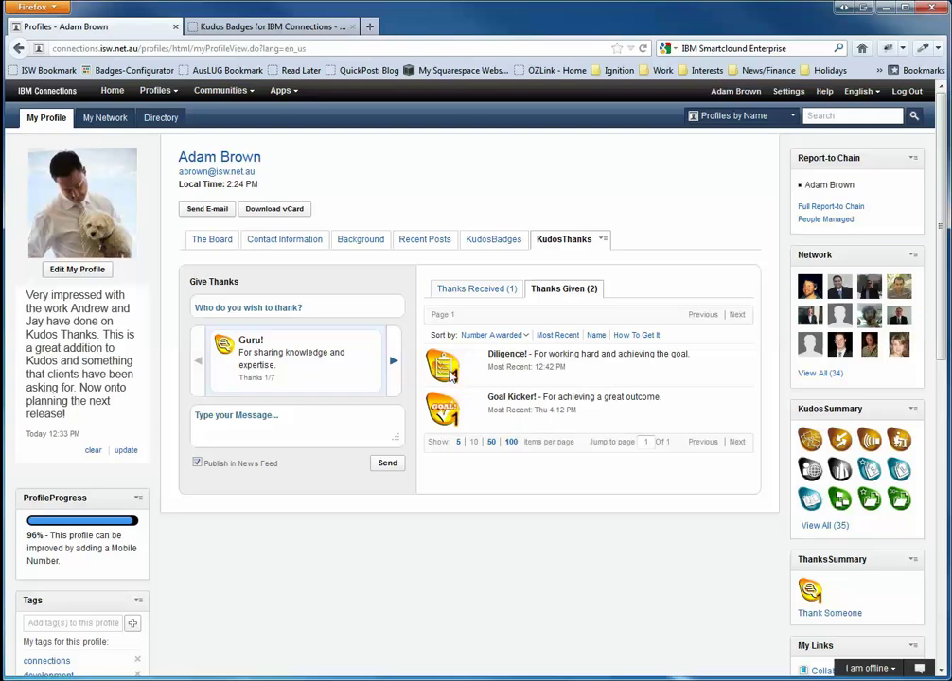
{"action": "left_click", "coordinate": [523, 359]}
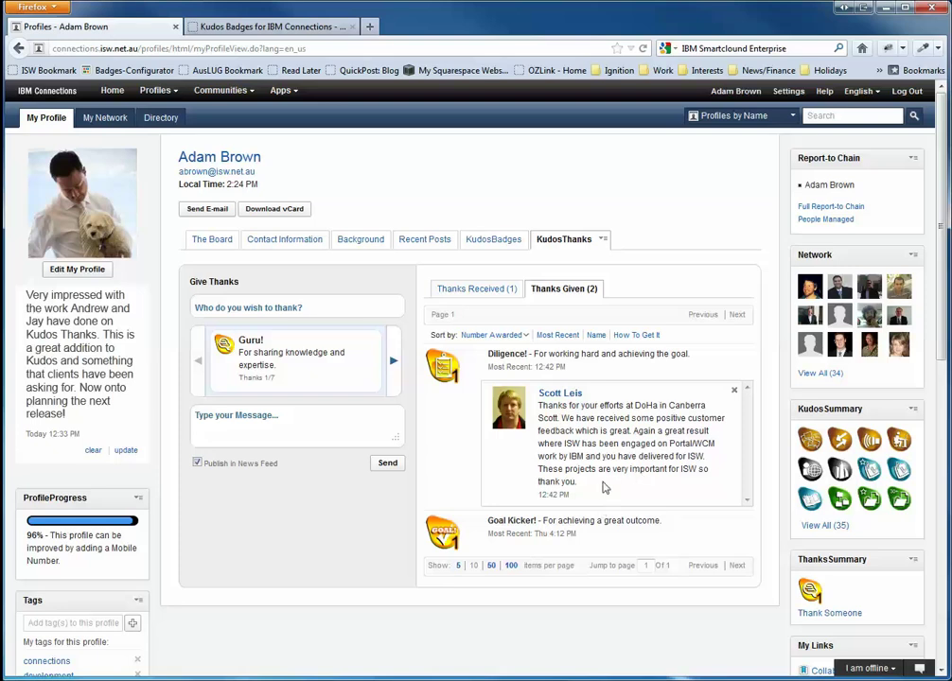
{"action": "left_click", "coordinate": [578, 522]}
{"action": "left_click", "coordinate": [495, 354]}
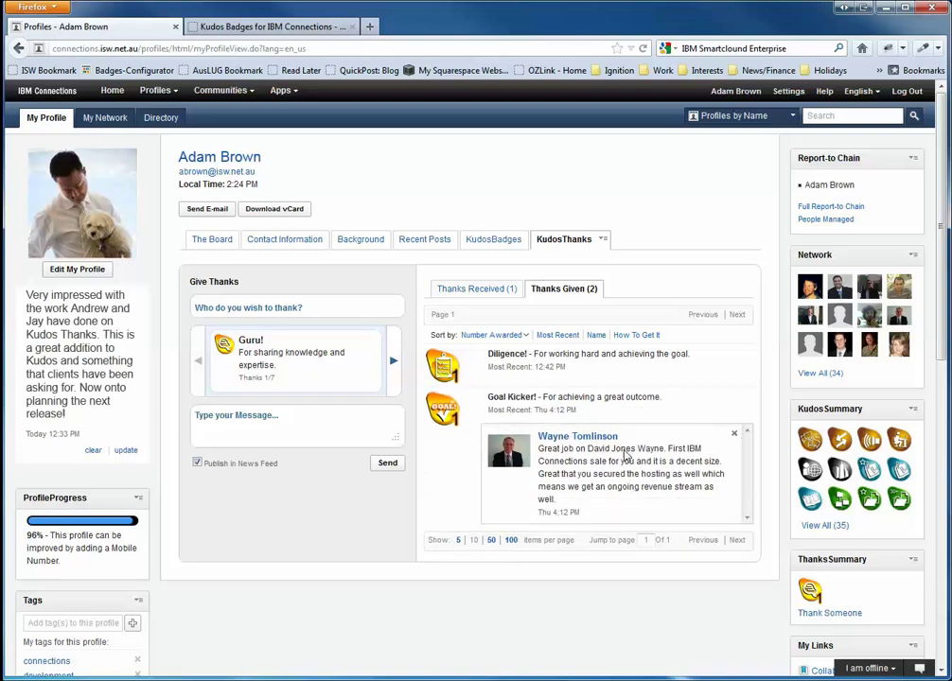
{"action": "left_click", "coordinate": [589, 366]}
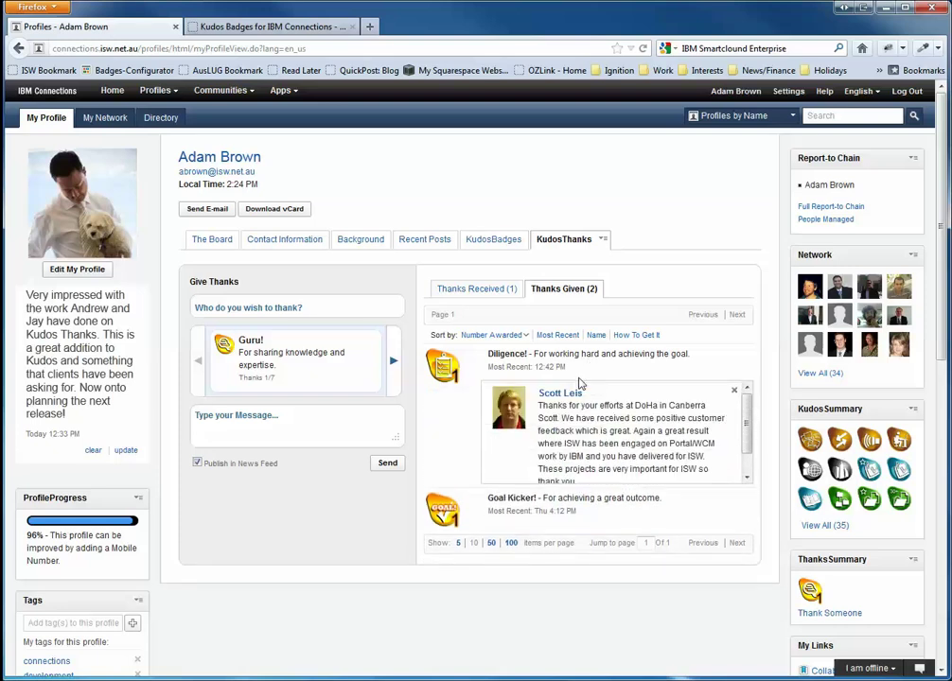
Address a new thanks to two colleagues, picking each one from the matching name suggestions
{"action": "left_click", "coordinate": [338, 309]}
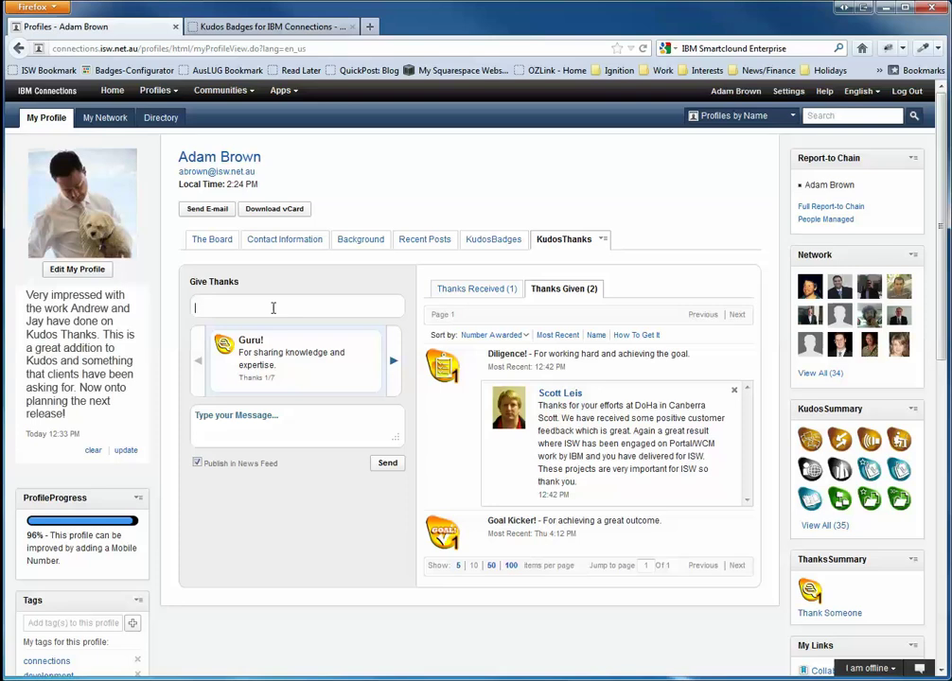
{"action": "type", "text": "Jay"}
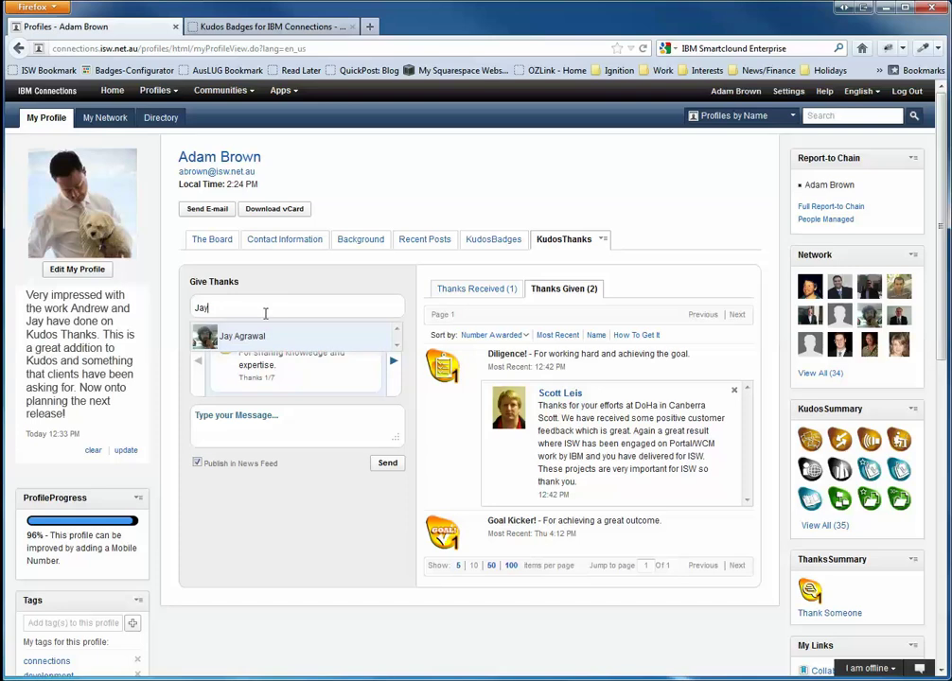
{"action": "left_click", "coordinate": [246, 336]}
{"action": "type", "text": "Andrew"}
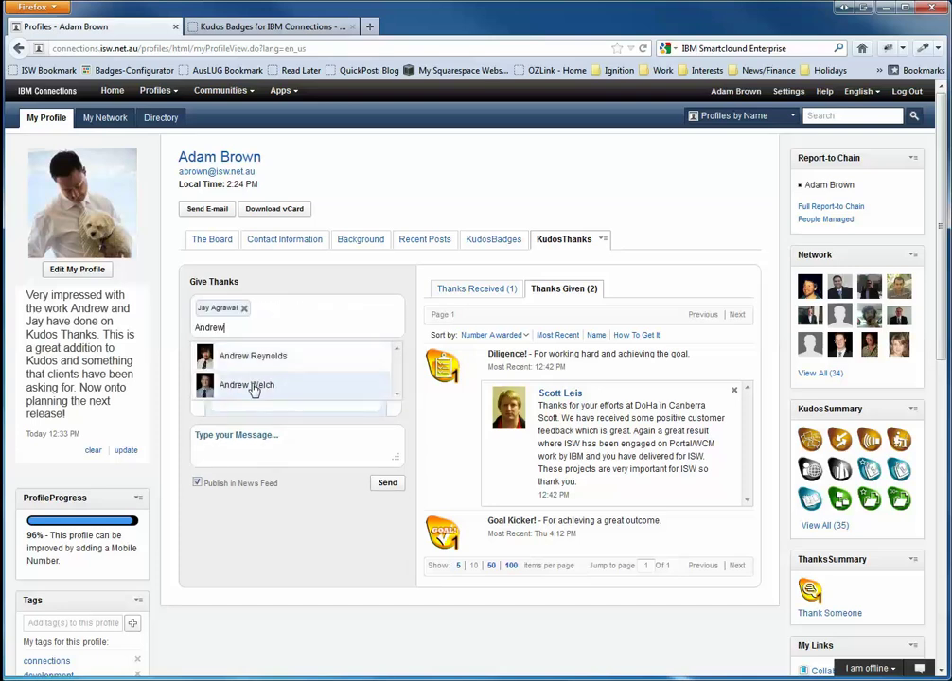
{"action": "left_click", "coordinate": [250, 384]}
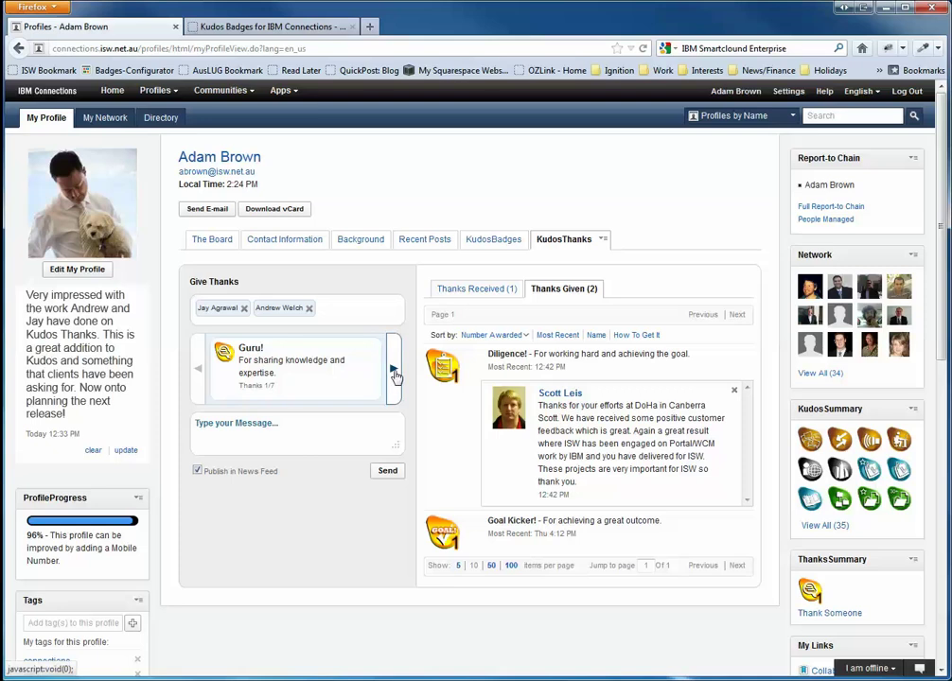
Browse through the available thanks types and choose Goal Kicker! for achieving a great outcome
{"action": "left_click", "coordinate": [394, 371]}
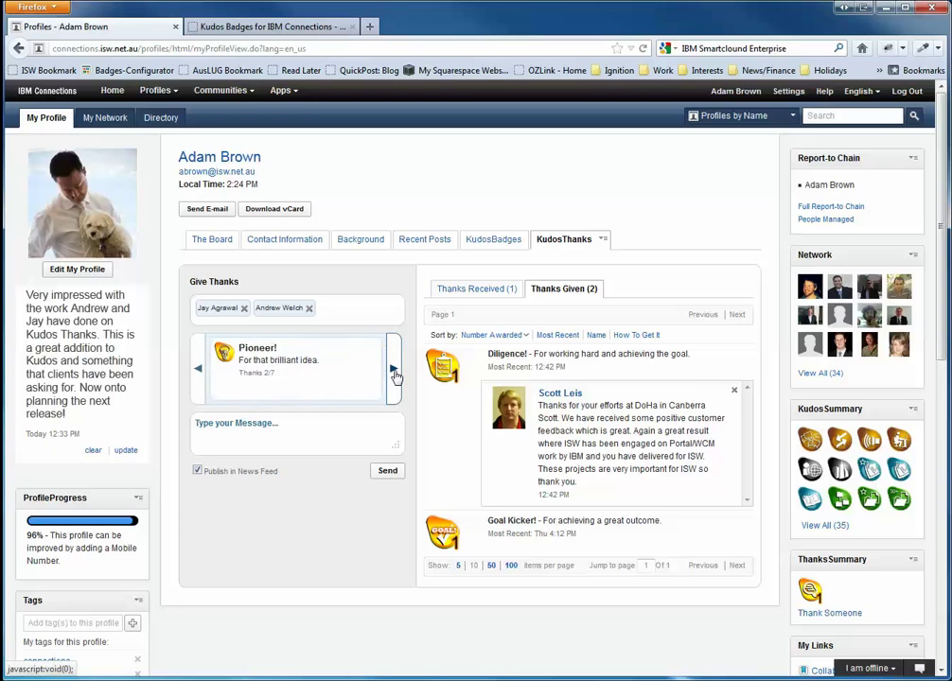
{"action": "left_click", "coordinate": [394, 371]}
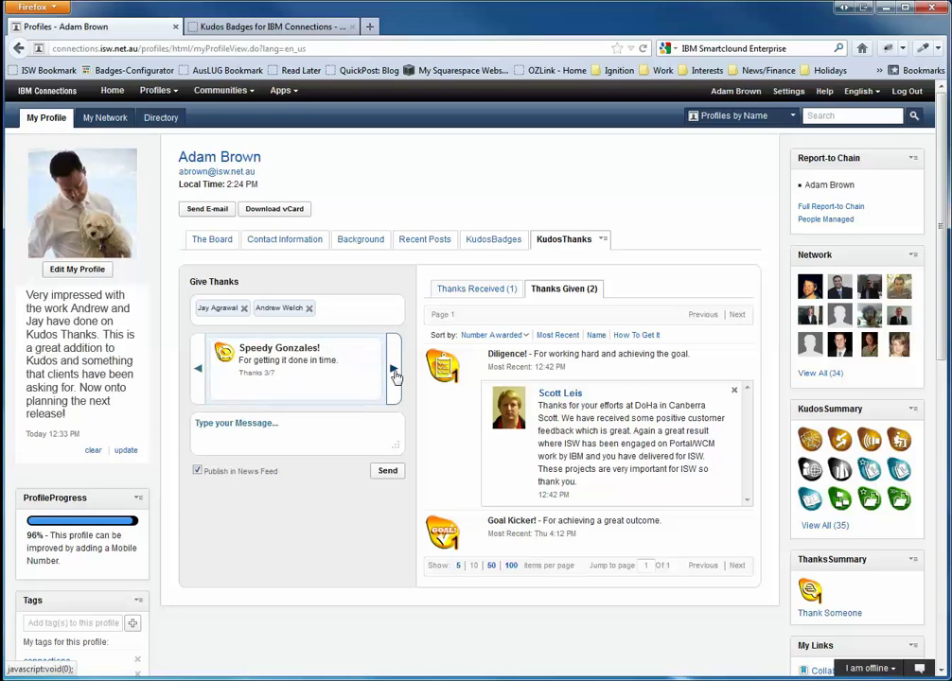
{"action": "left_click", "coordinate": [394, 372]}
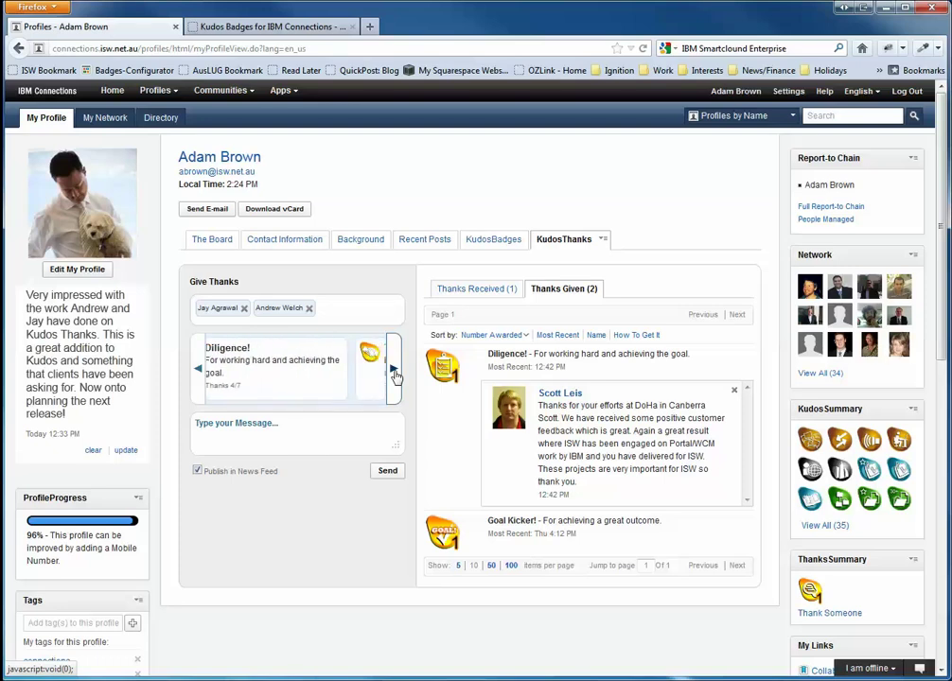
{"action": "left_click", "coordinate": [395, 372]}
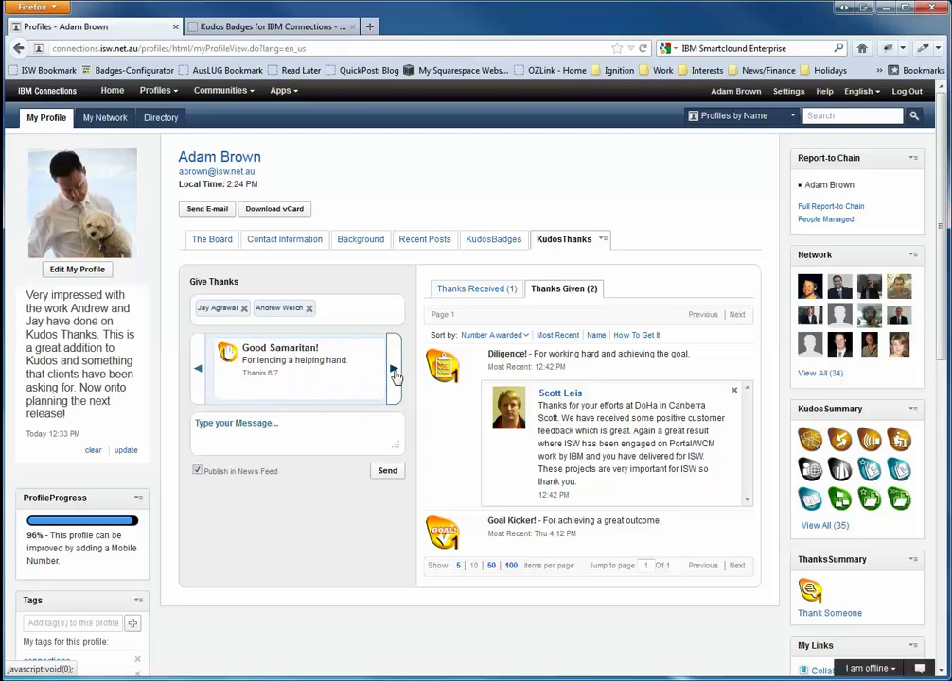
{"action": "left_click", "coordinate": [394, 373]}
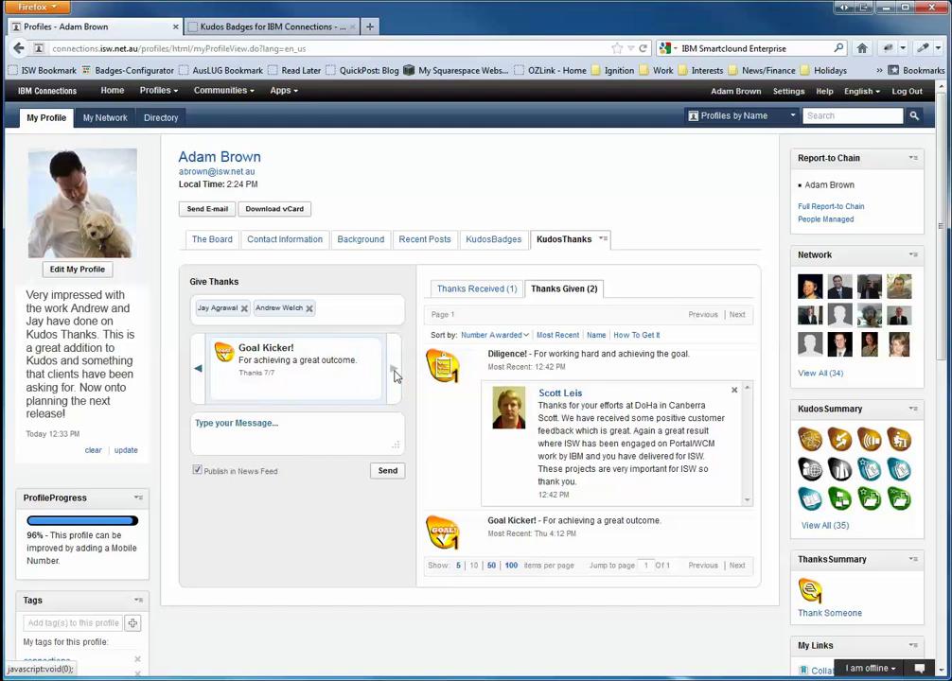
Write a message thanking both recipients by first name for their great work on Kudos Thanks, and send it
{"action": "left_click", "coordinate": [291, 425]}
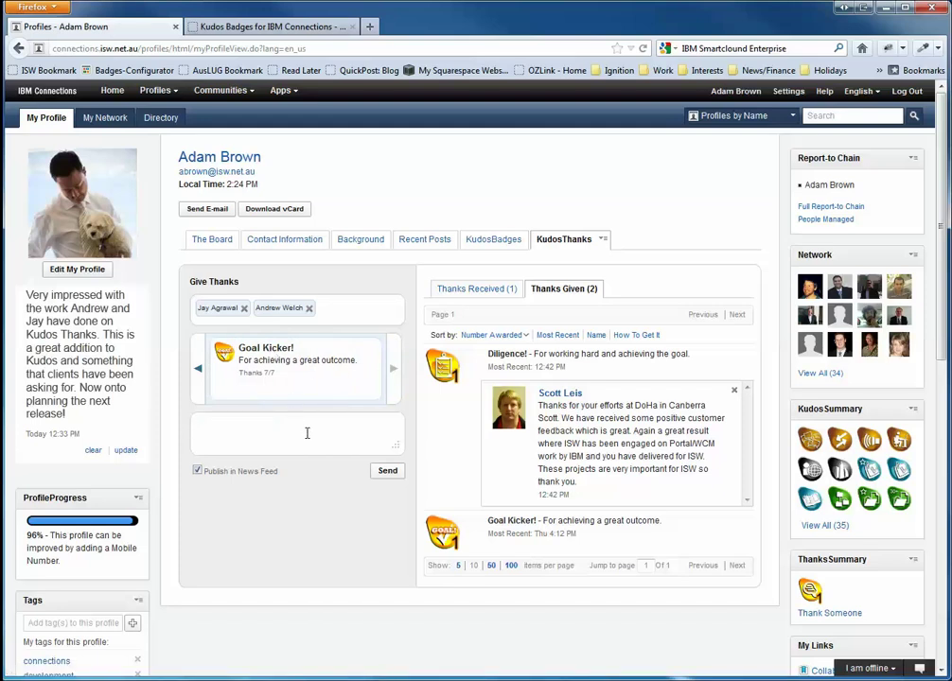
{"action": "type", "text": "Thanks Andrew & Jay for your great work on Kudos T"}
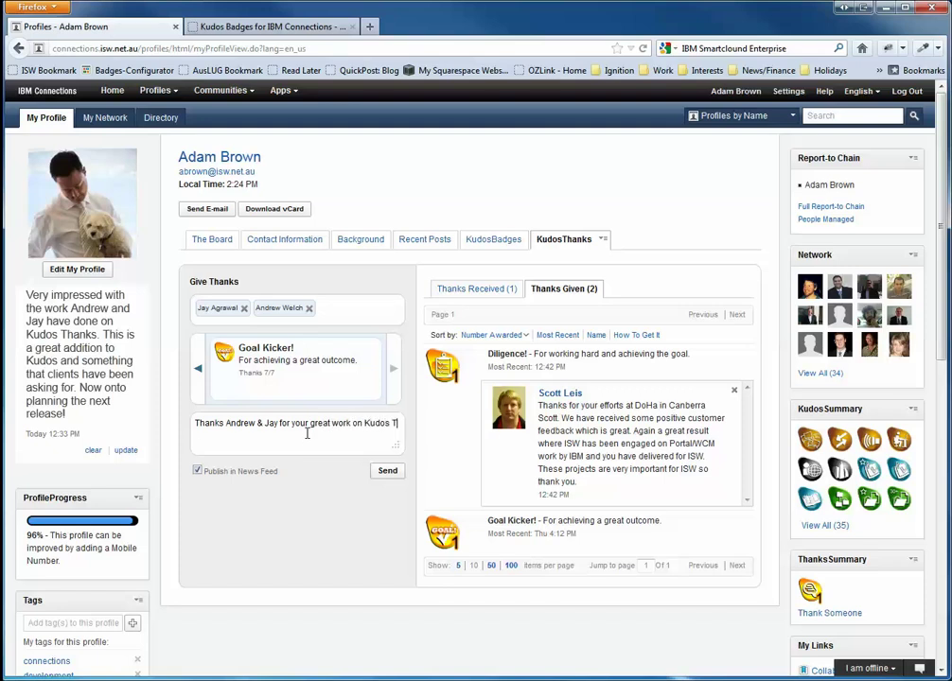
{"action": "type", "text": "hanks!"}
{"action": "left_click", "coordinate": [385, 473]}
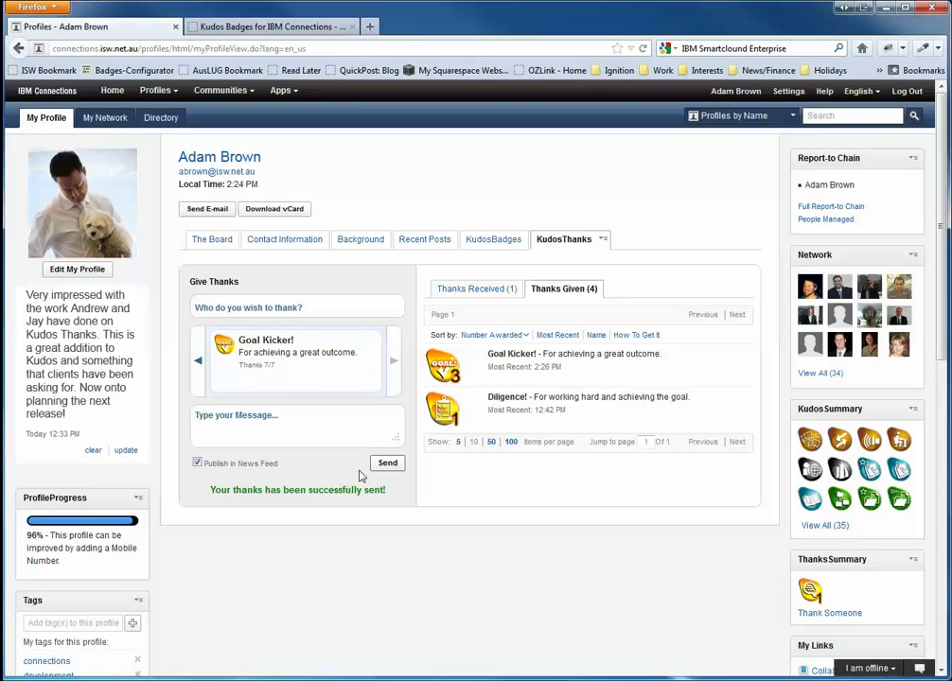
Review the messages listed under the Goal Kicker! award in the thanks given
{"action": "left_click", "coordinate": [511, 362]}
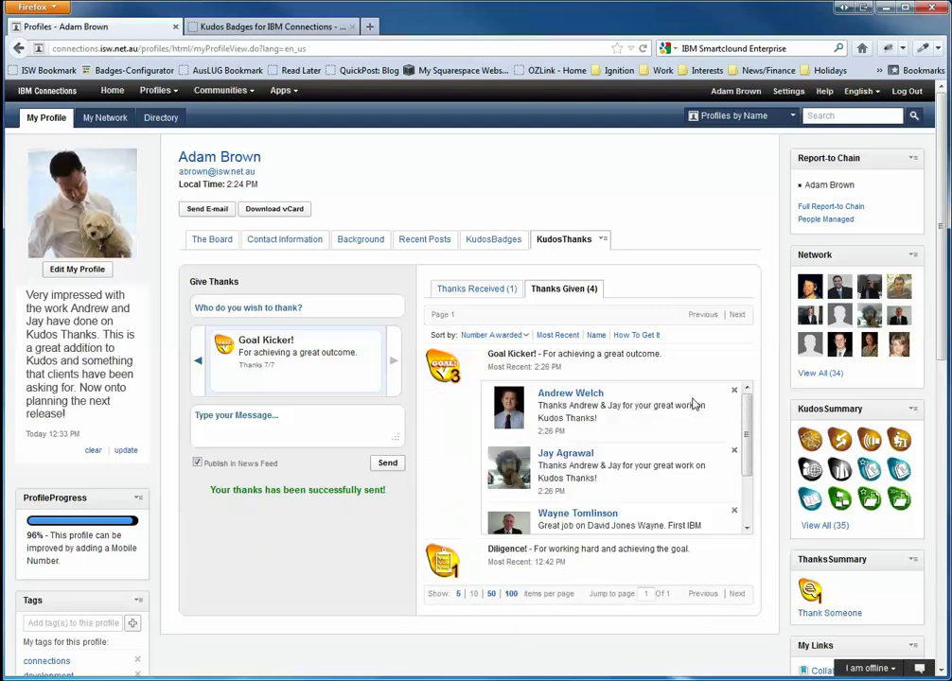
{"action": "scroll", "coordinate": [747, 437], "scroll_direction": "down", "scroll_amount": 1}
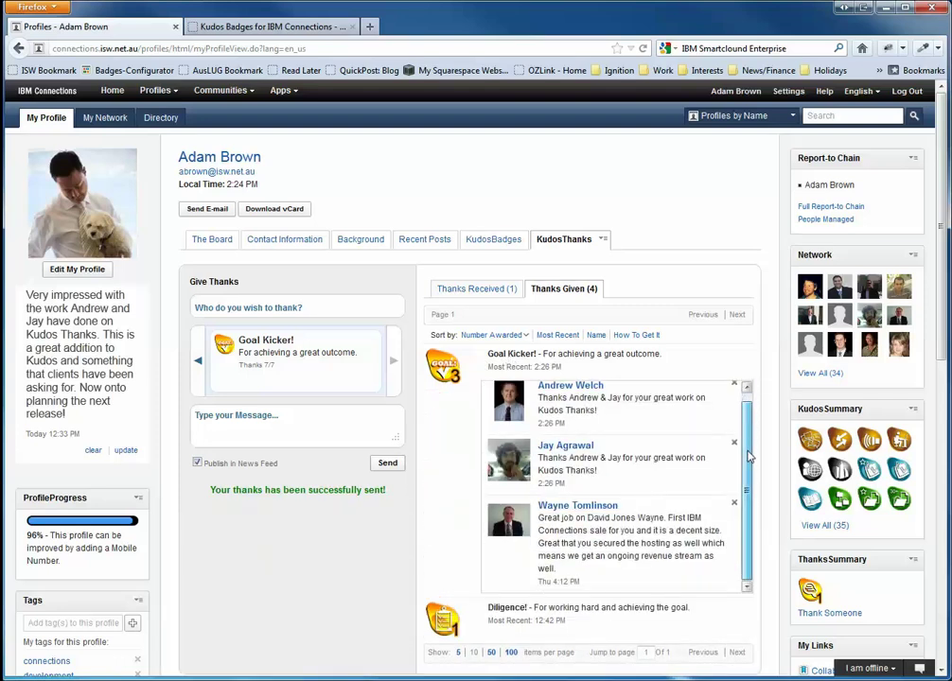
{"action": "scroll", "coordinate": [746, 446], "scroll_direction": "up", "scroll_amount": 1}
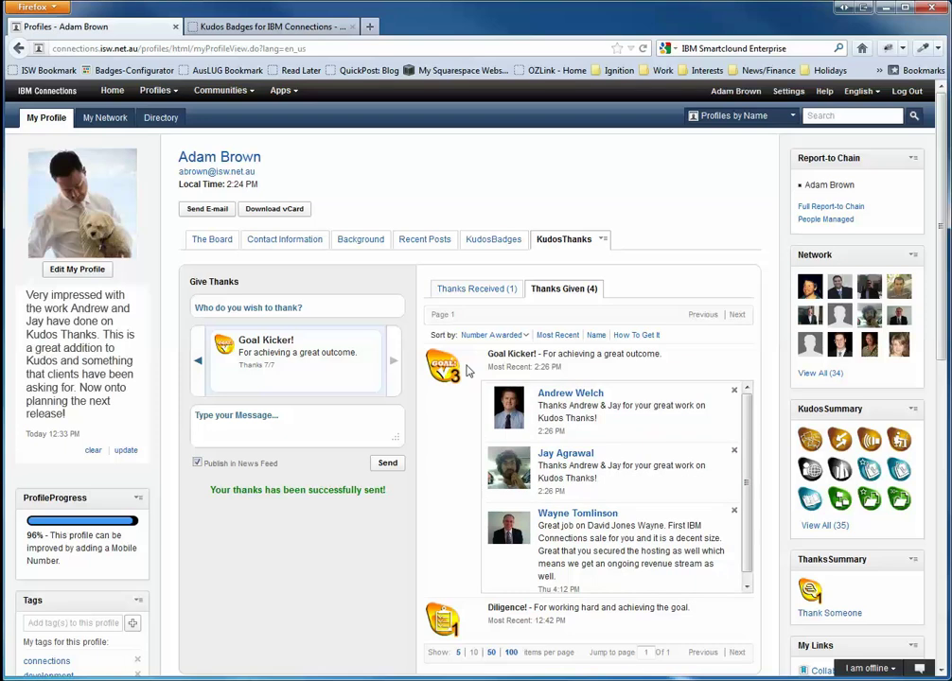
{"action": "left_click", "coordinate": [518, 366]}
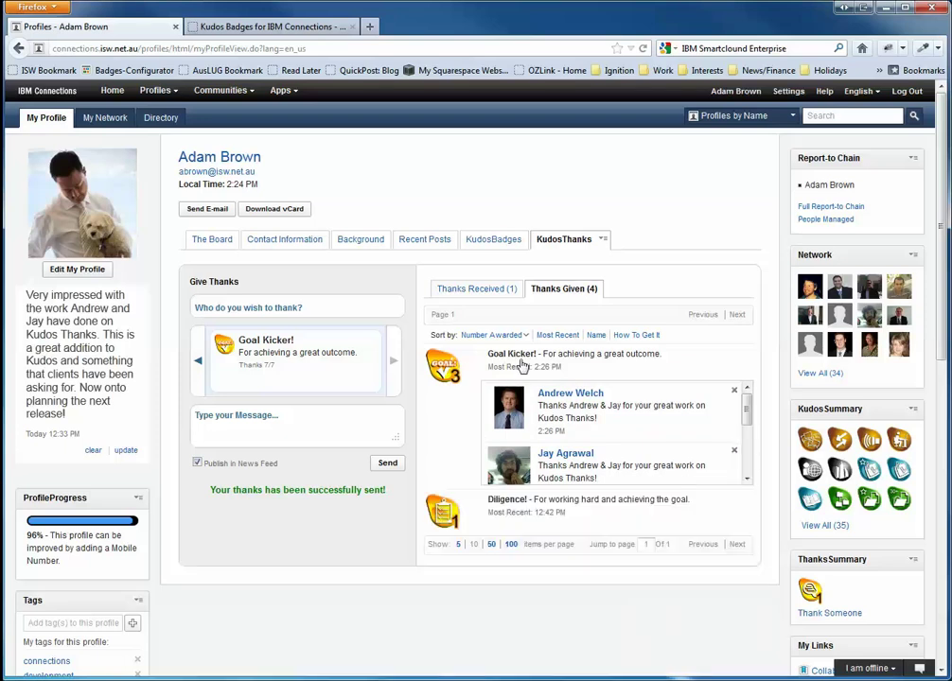
Open the Discover updates on the Connections home page and inspect the details of a newly posted thanks
{"action": "left_click", "coordinate": [110, 91]}
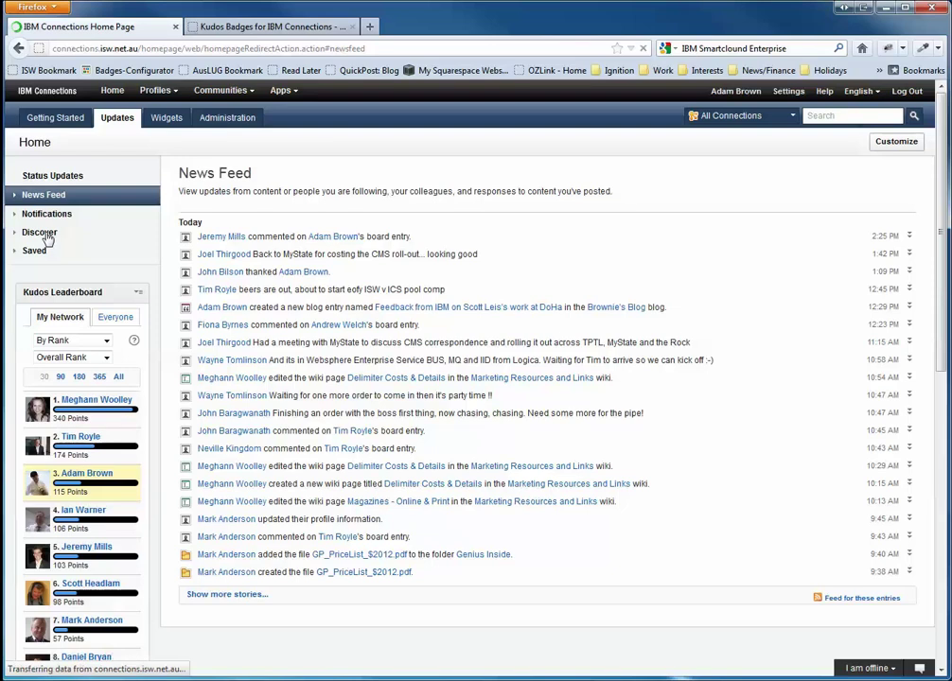
{"action": "left_click", "coordinate": [44, 233]}
{"action": "left_click", "coordinate": [267, 243]}
{"action": "left_click", "coordinate": [270, 315]}
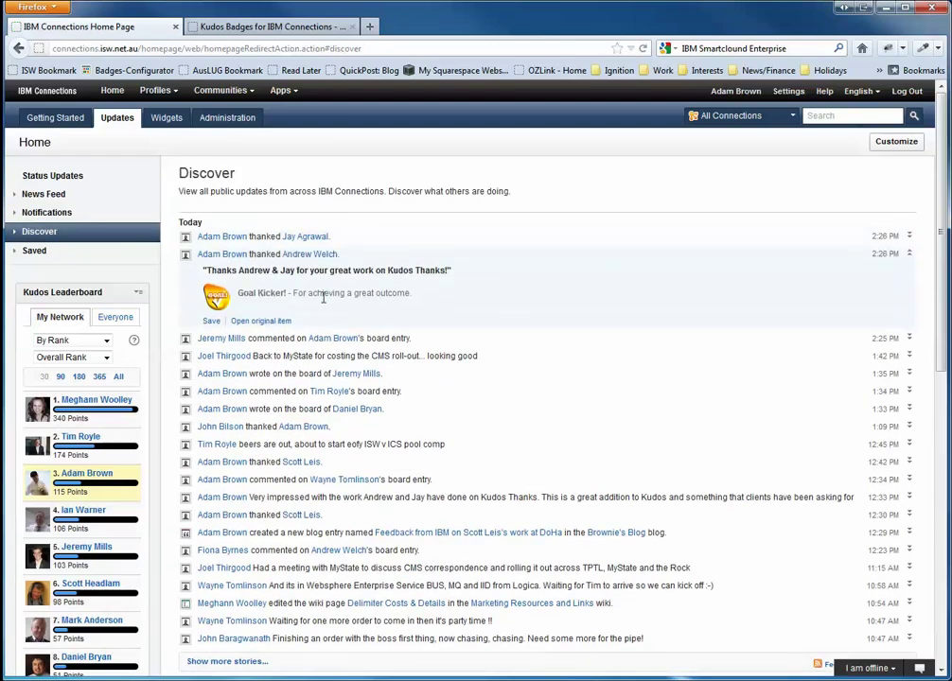
Open the group settings of the Badges-Configurator community
{"action": "left_click", "coordinate": [135, 71]}
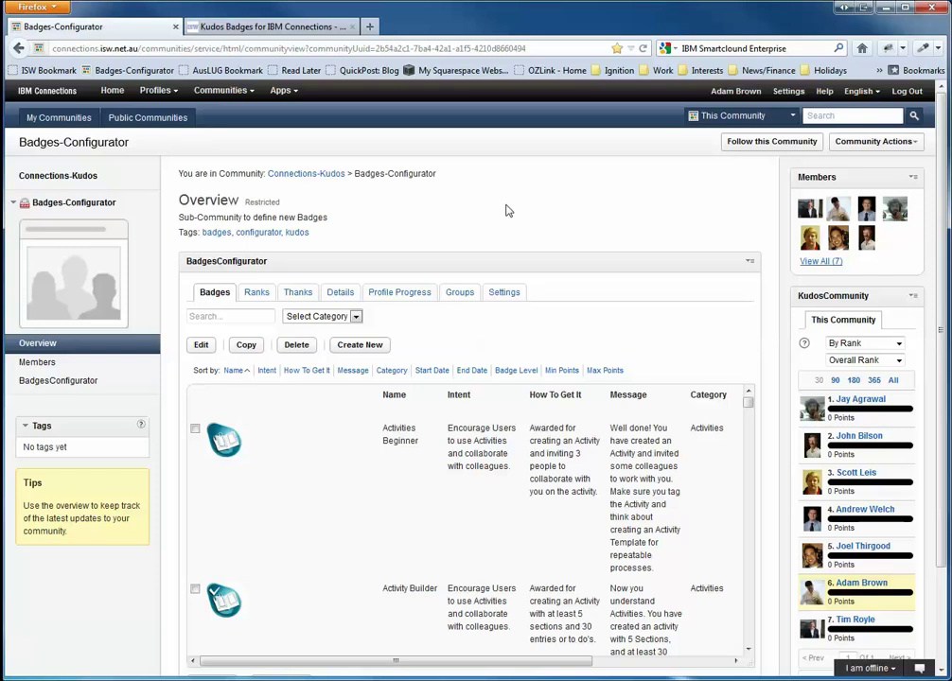
{"action": "scroll", "coordinate": [505, 210], "scroll_direction": "down", "scroll_amount": 2}
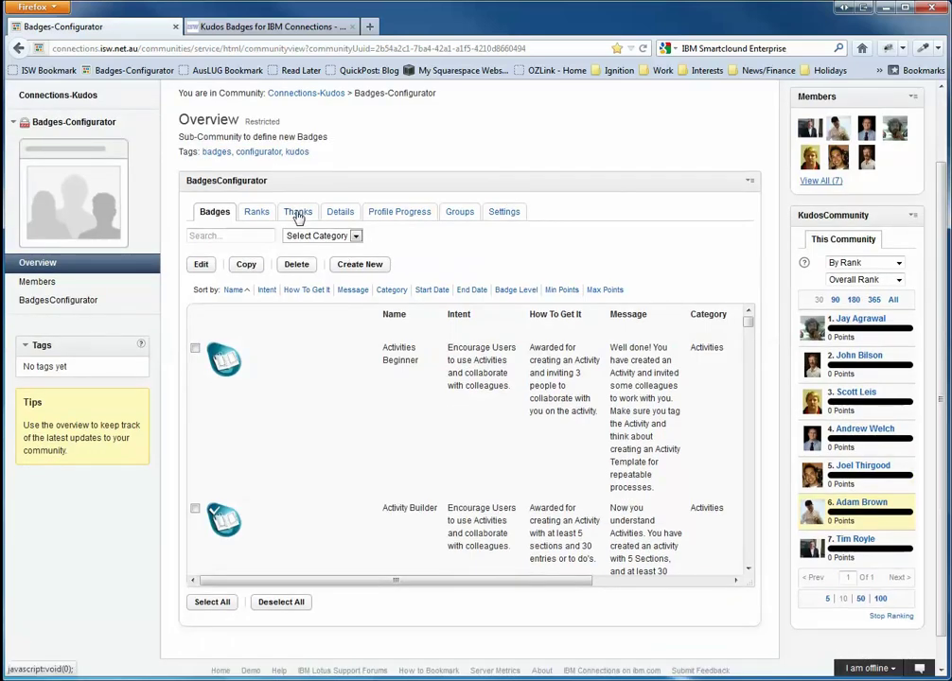
{"action": "left_click", "coordinate": [458, 214]}
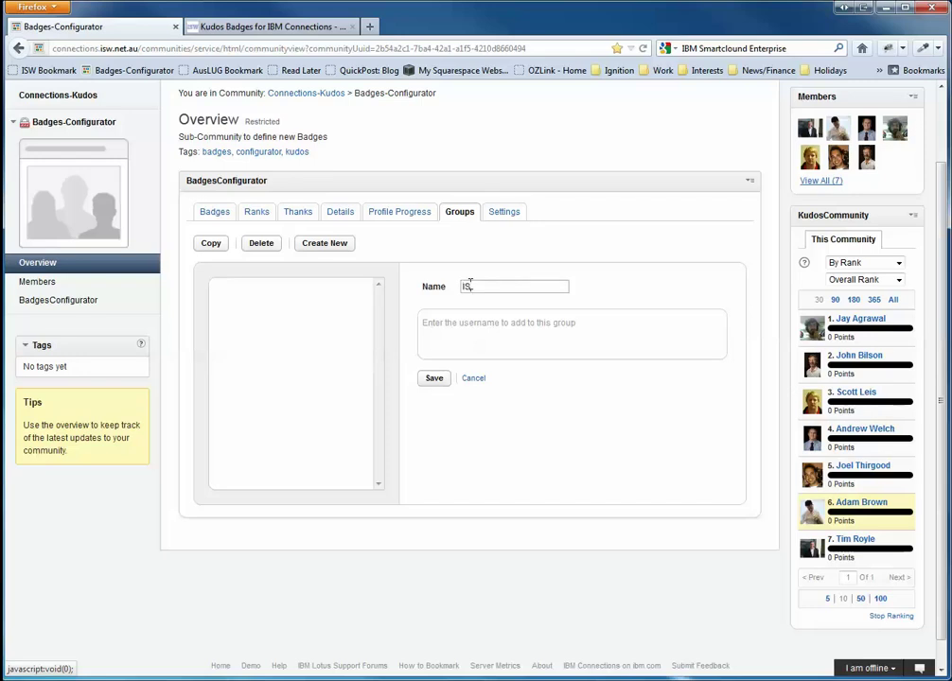
Create a group named ISW Management, add two people as its members, and save it
{"action": "type", "text": "agement"}
{"action": "left_click", "coordinate": [480, 319]}
{"action": "type", "text": "Adam Bro"}
{"action": "key", "text": "Return"}
{"action": "type", "text": "Ian "}
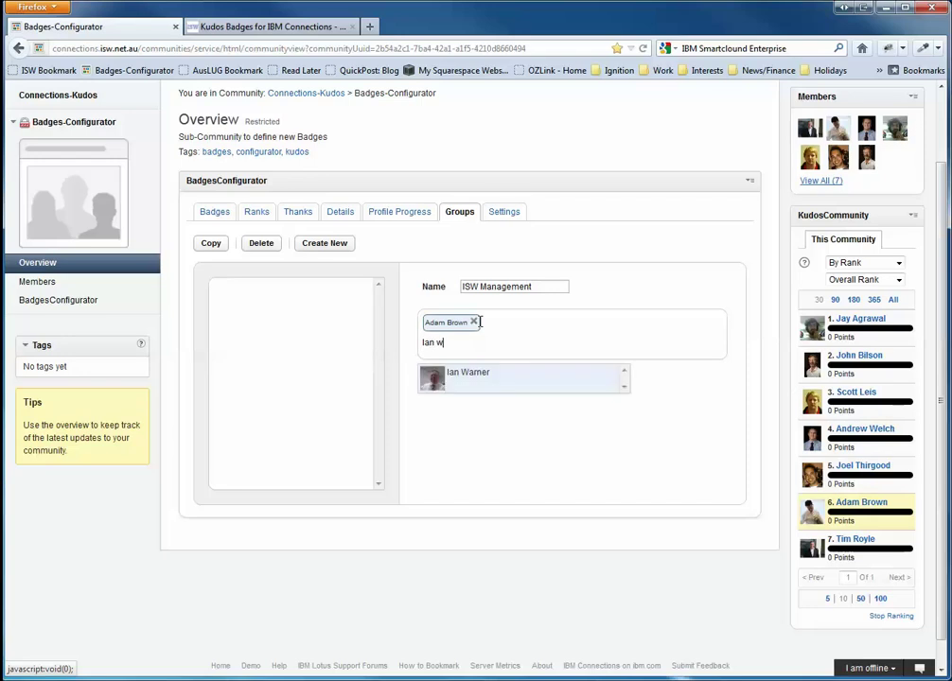
{"action": "type", "text": "w"}
{"action": "key", "text": "Return"}
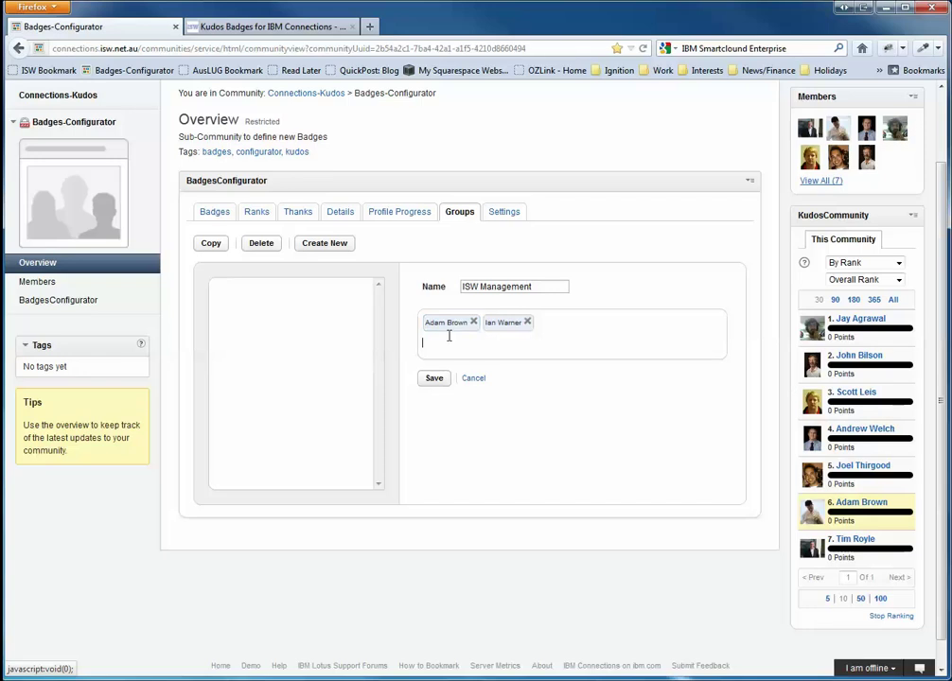
{"action": "left_click", "coordinate": [433, 379]}
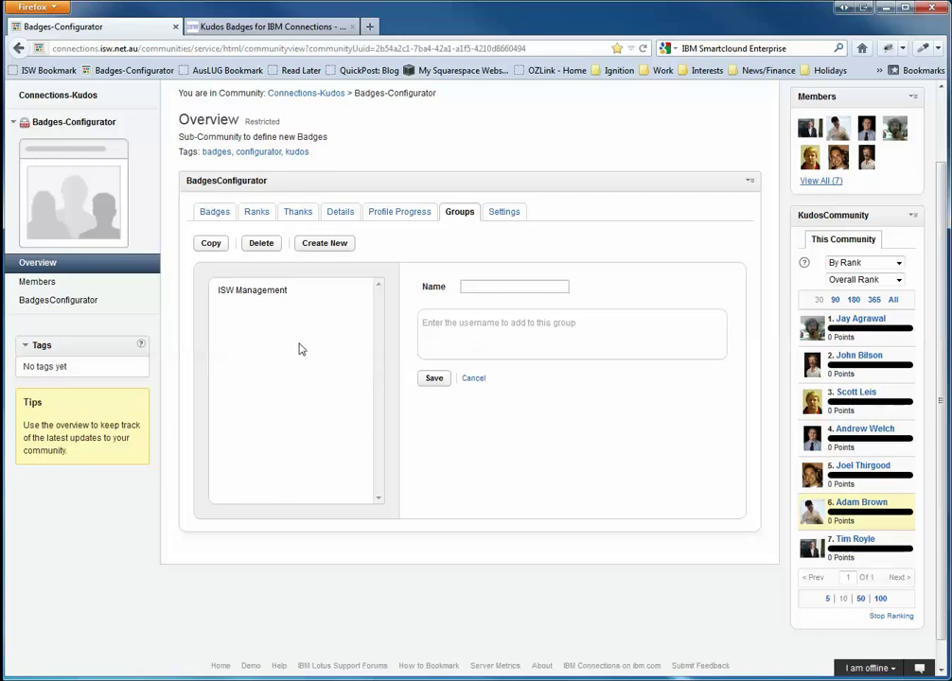
Look through the list of thanks awards in the configurator and open the Goal Kicker! award for editing
{"action": "left_click", "coordinate": [296, 219]}
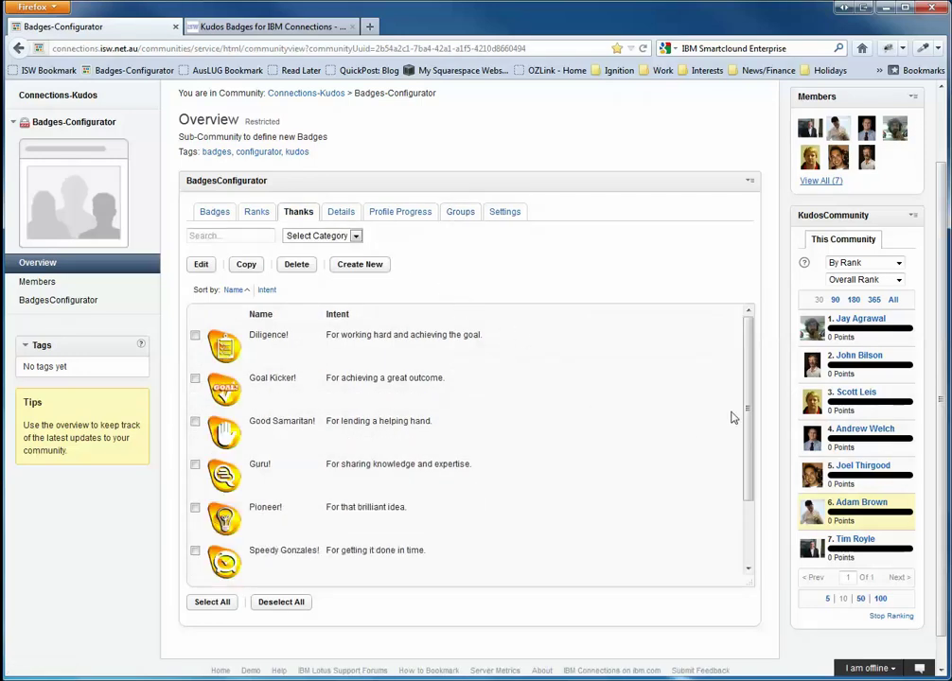
{"action": "scroll", "coordinate": [746, 404], "scroll_direction": "down", "scroll_amount": 2}
{"action": "scroll", "coordinate": [747, 407], "scroll_direction": "up", "scroll_amount": 3}
{"action": "left_click", "coordinate": [195, 379]}
{"action": "left_click", "coordinate": [202, 264]}
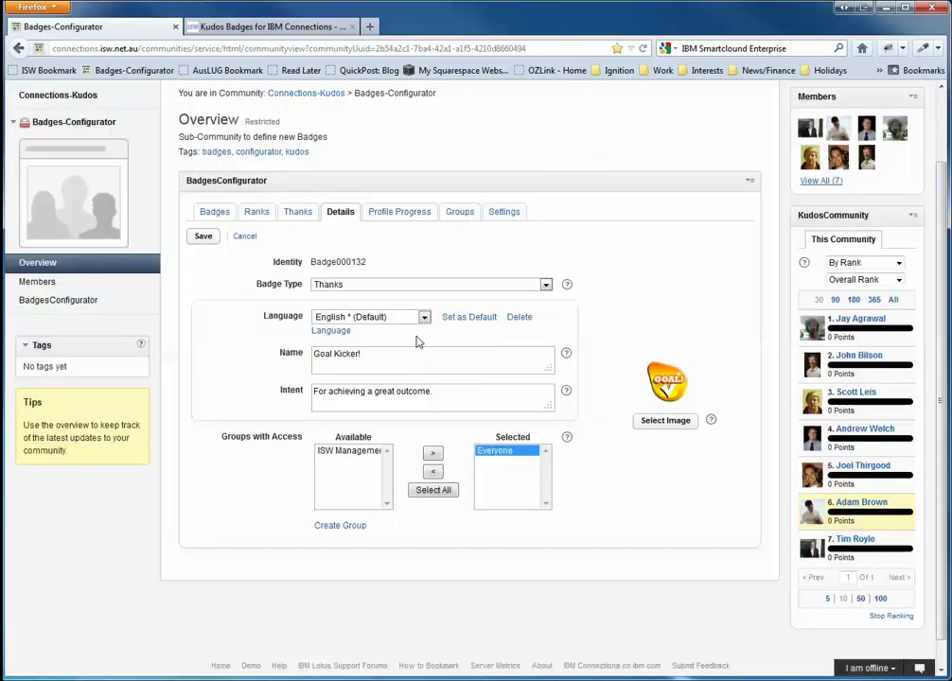
Inspect the Goal Kicker! award's name, intent, and available languages, and leave its details without saving
{"action": "left_click", "coordinate": [387, 357]}
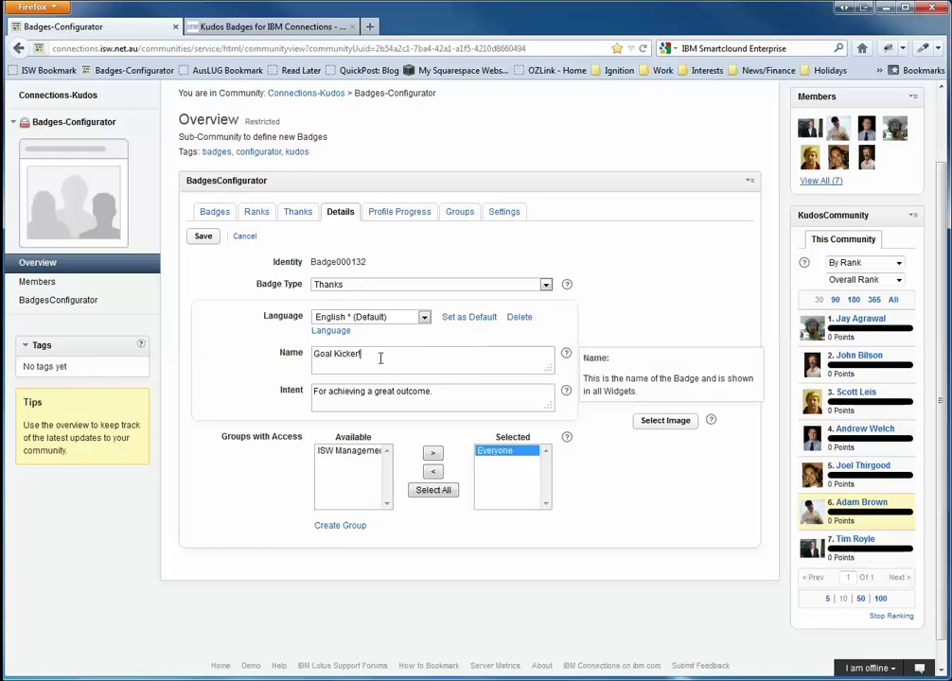
{"action": "triple_click", "coordinate": [380, 358]}
{"action": "left_click", "coordinate": [456, 393]}
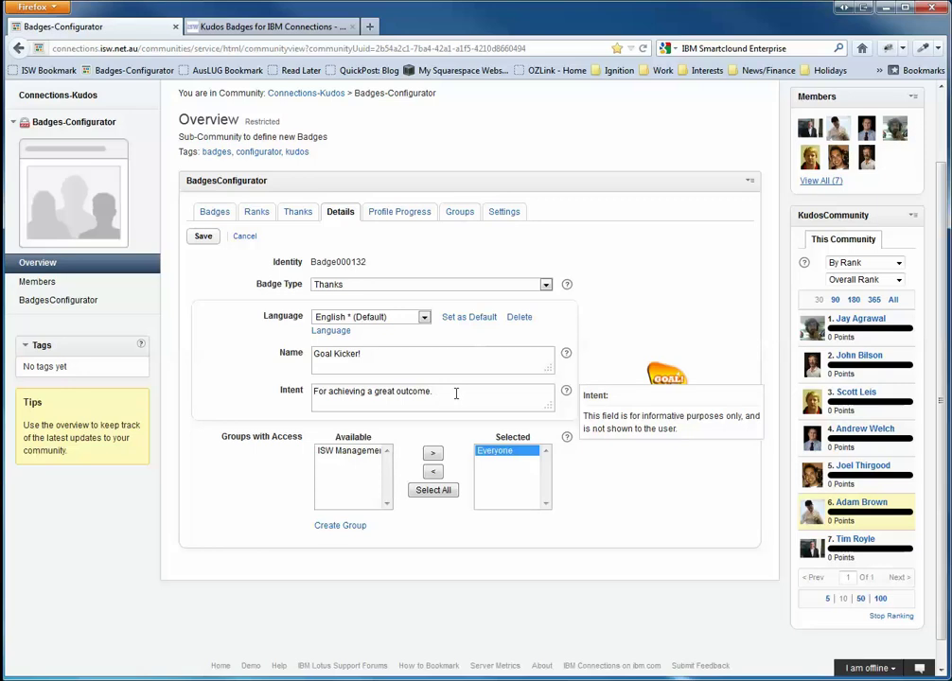
{"action": "left_click_drag", "start_coordinate": [454, 391], "coordinate": [371, 392]}
{"action": "left_click", "coordinate": [370, 391]}
{"action": "left_click", "coordinate": [424, 317]}
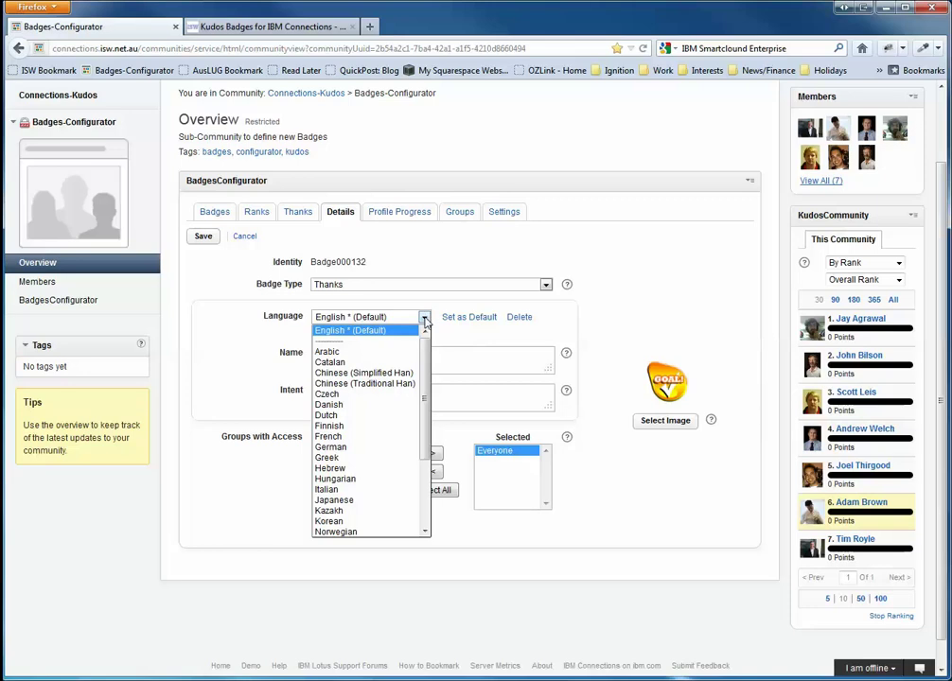
{"action": "left_click", "coordinate": [425, 320]}
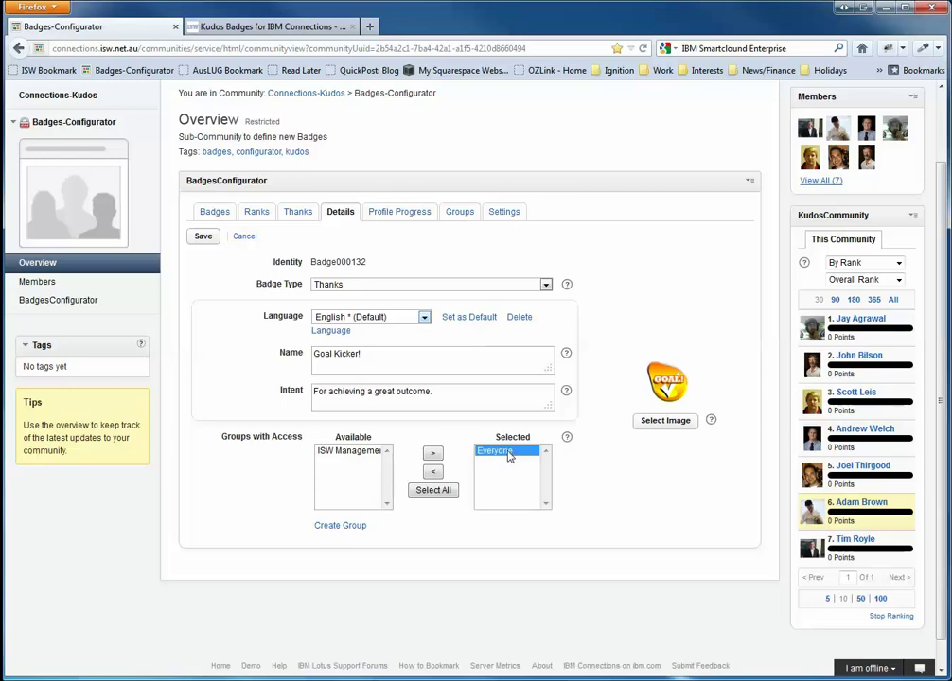
{"action": "left_click", "coordinate": [244, 236]}
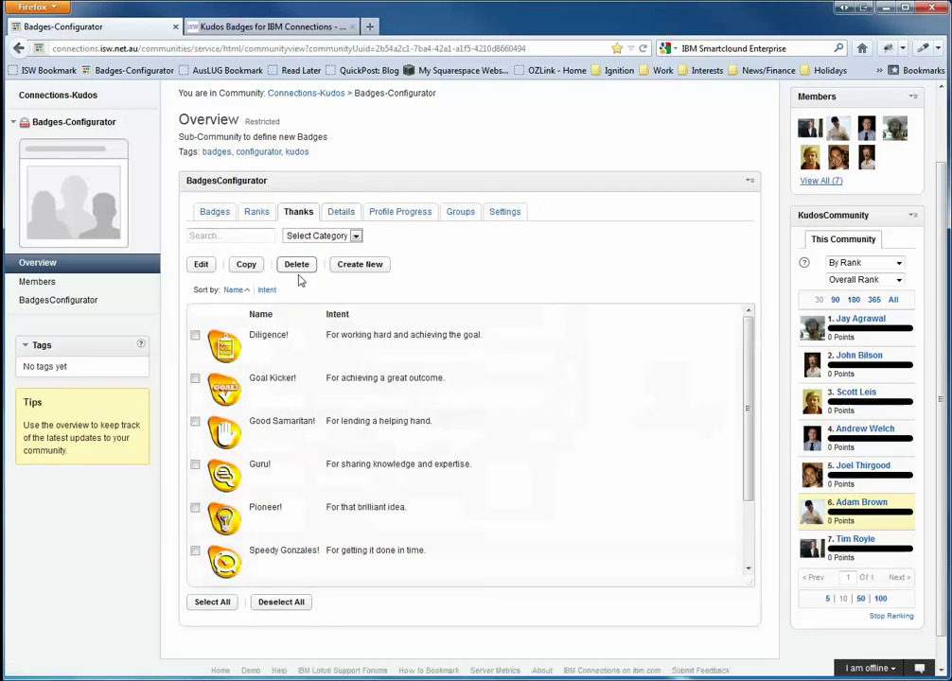
Create a new thanks award named "Employee of the month!" with the intent "Recognize great work for the month!"
{"action": "left_click", "coordinate": [363, 265]}
{"action": "left_click", "coordinate": [371, 355]}
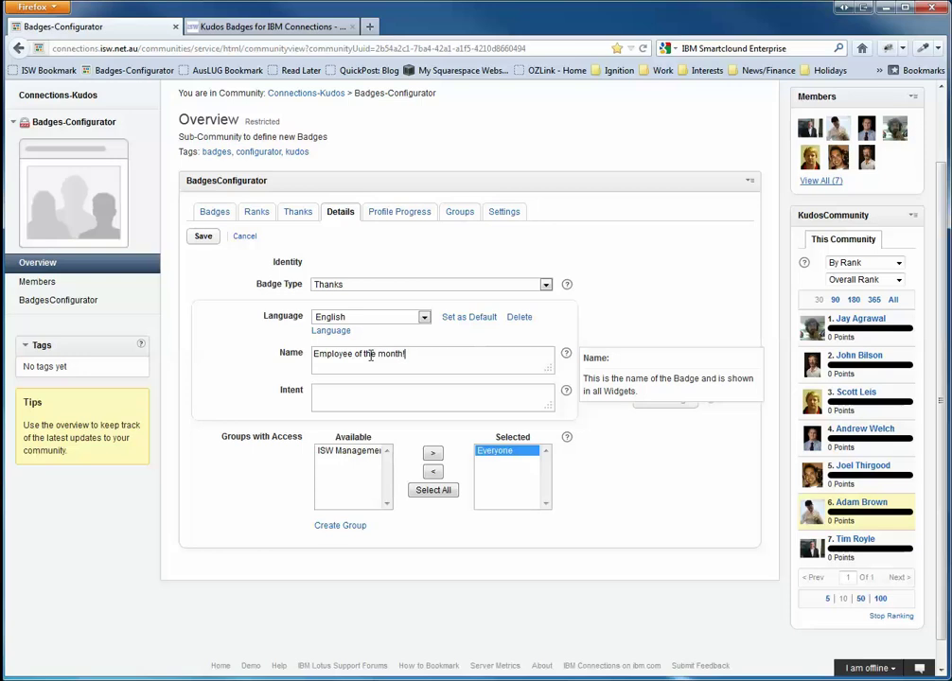
{"action": "left_click", "coordinate": [368, 389]}
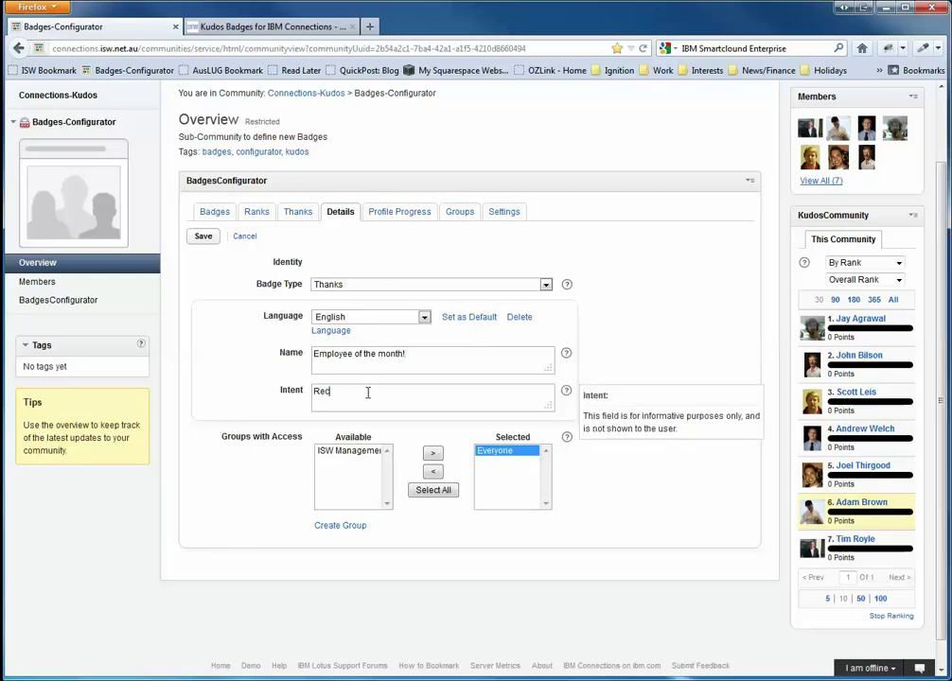
{"action": "type", "text": "Recgonize great"}
{"action": "right_click", "coordinate": [332, 396]}
{"action": "left_click", "coordinate": [367, 404]}
{"action": "type", "text": "work for the month!"}
Restrict access to the new award by removing Everyone and granting it to the ISW Management group
{"action": "left_click", "coordinate": [433, 471]}
{"action": "left_click", "coordinate": [359, 451]}
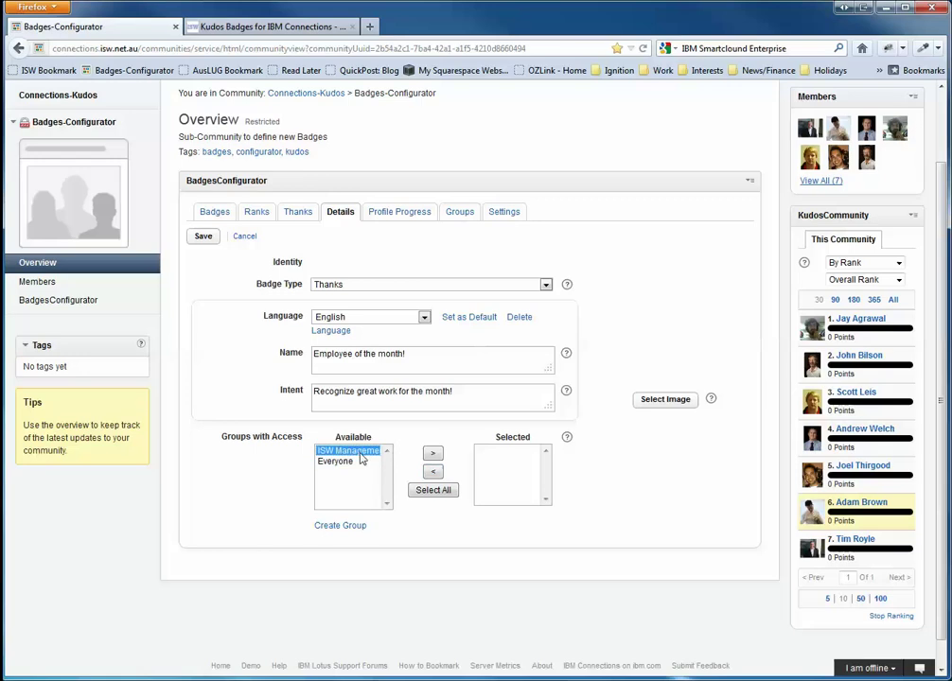
{"action": "left_click", "coordinate": [437, 455]}
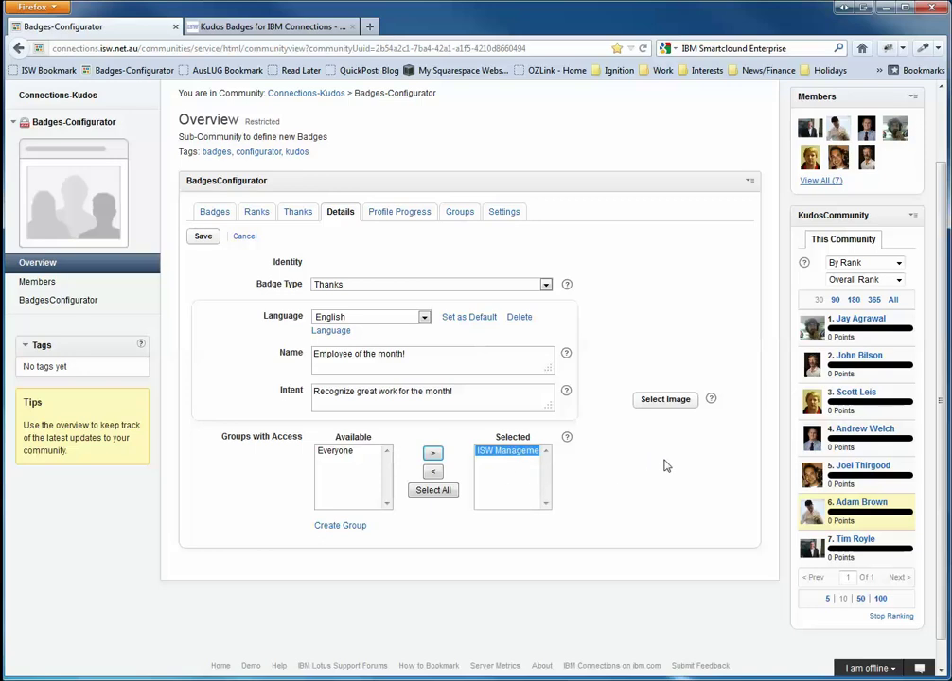
Upload KudosThanksEmployeeMonth.png from the temp folder as the award's image and save the award
{"action": "left_click", "coordinate": [672, 401]}
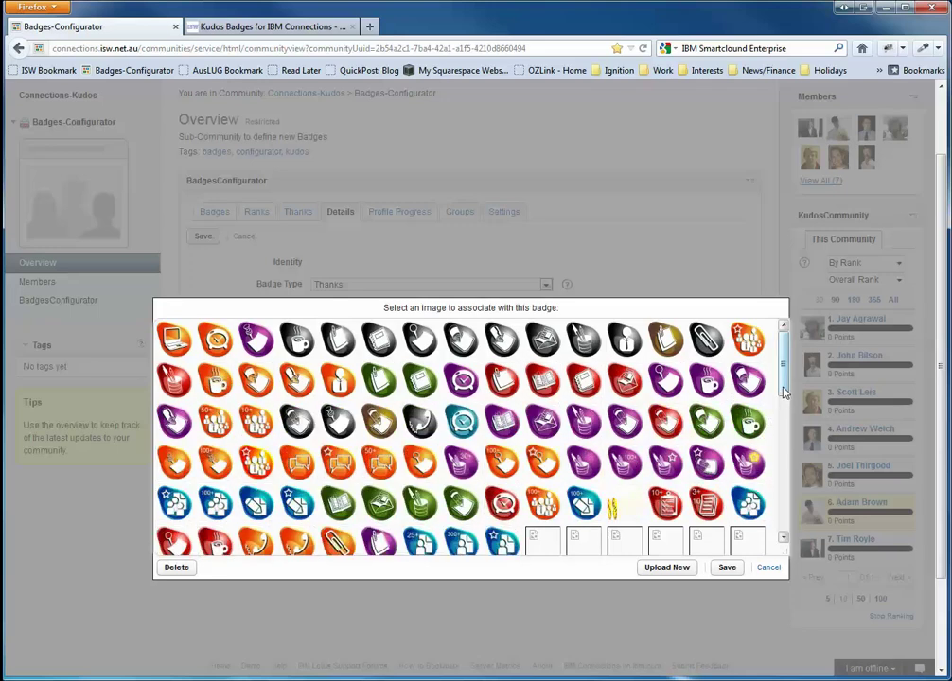
{"action": "left_click", "coordinate": [667, 567]}
{"action": "left_click", "coordinate": [497, 333]}
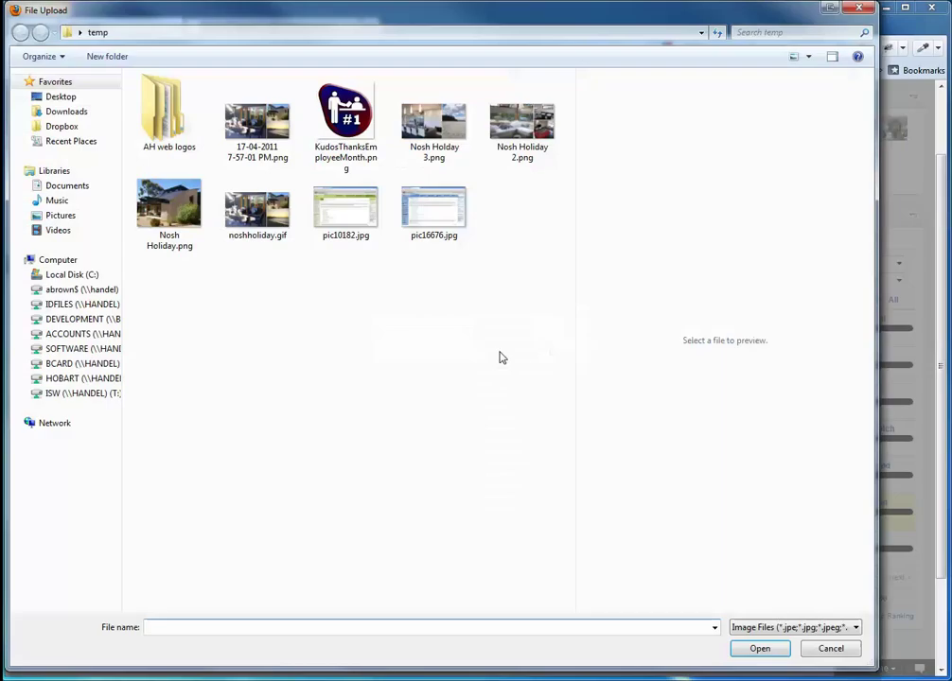
{"action": "left_click", "coordinate": [346, 118]}
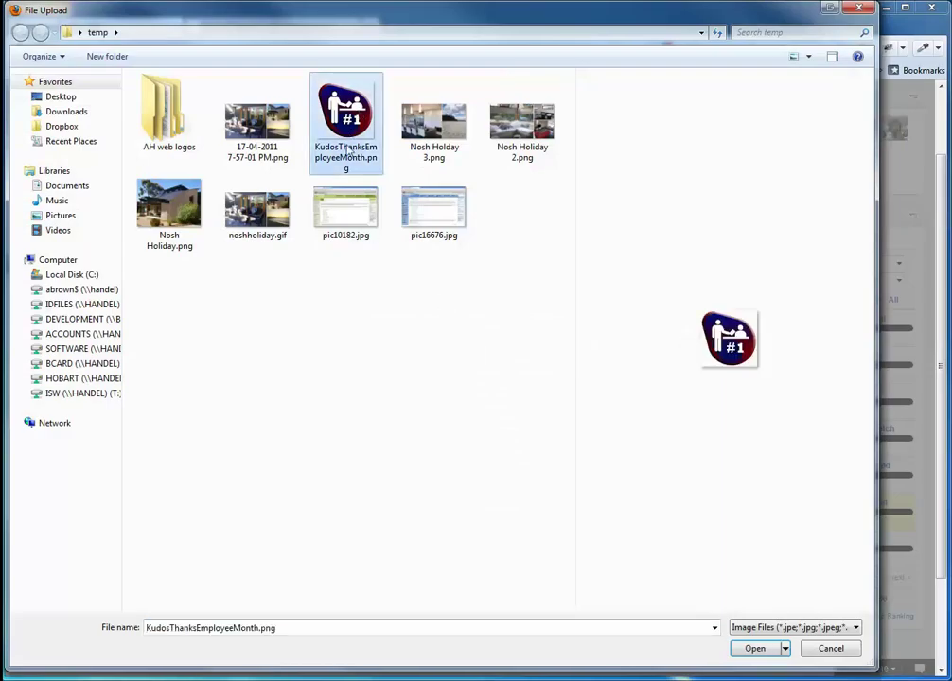
{"action": "left_click", "coordinate": [754, 648]}
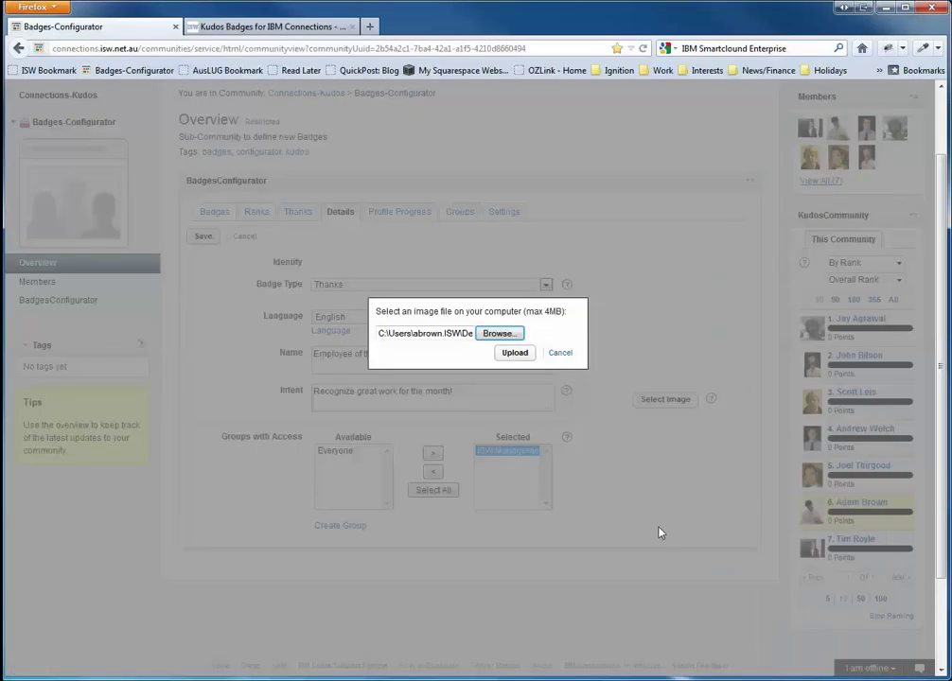
{"action": "left_click", "coordinate": [509, 355]}
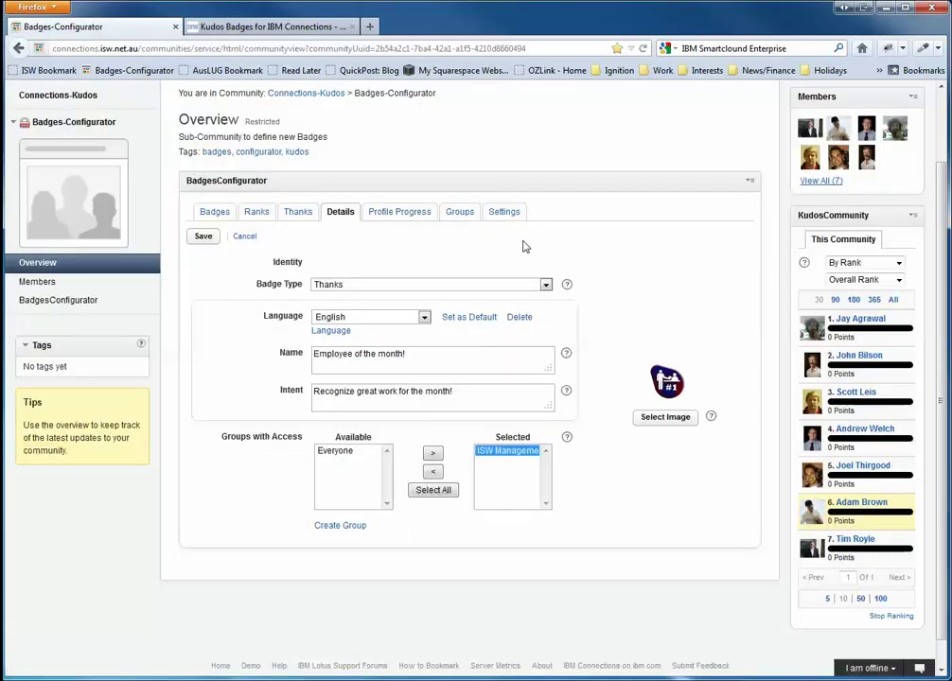
{"action": "left_click", "coordinate": [206, 240]}
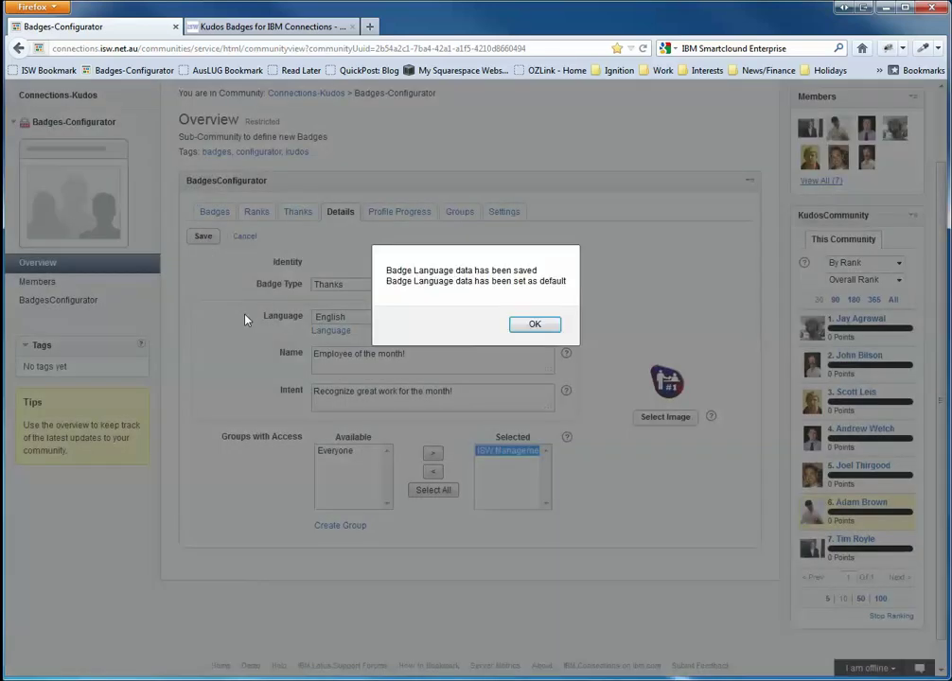
{"action": "left_click", "coordinate": [534, 324]}
{"action": "left_click", "coordinate": [547, 325]}
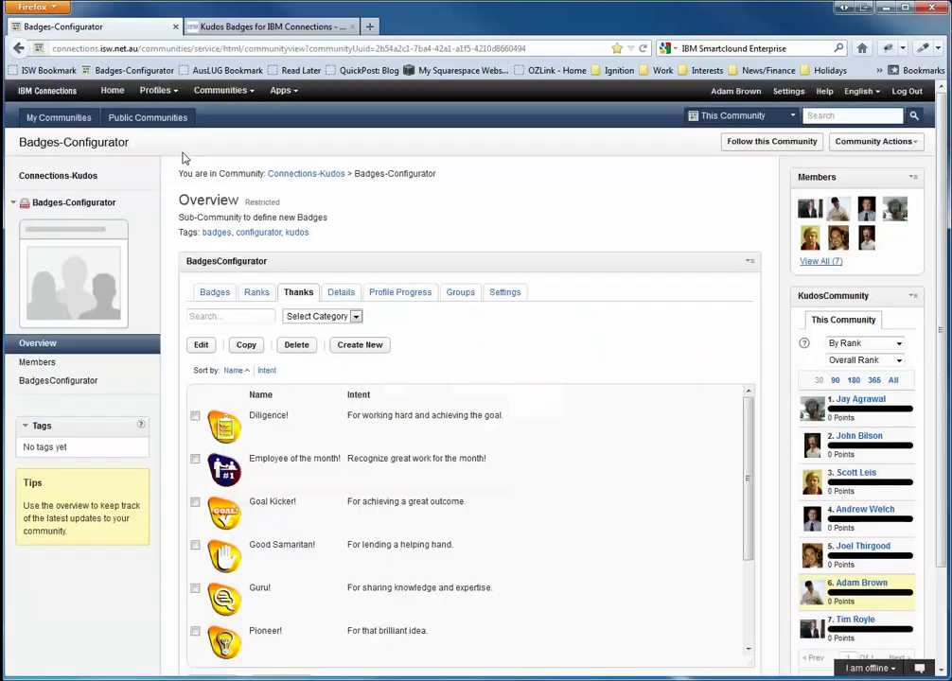
Go to the signed-in user's own profile and open its form for thanking someone
{"action": "left_click", "coordinate": [156, 90]}
{"action": "left_click", "coordinate": [164, 116]}
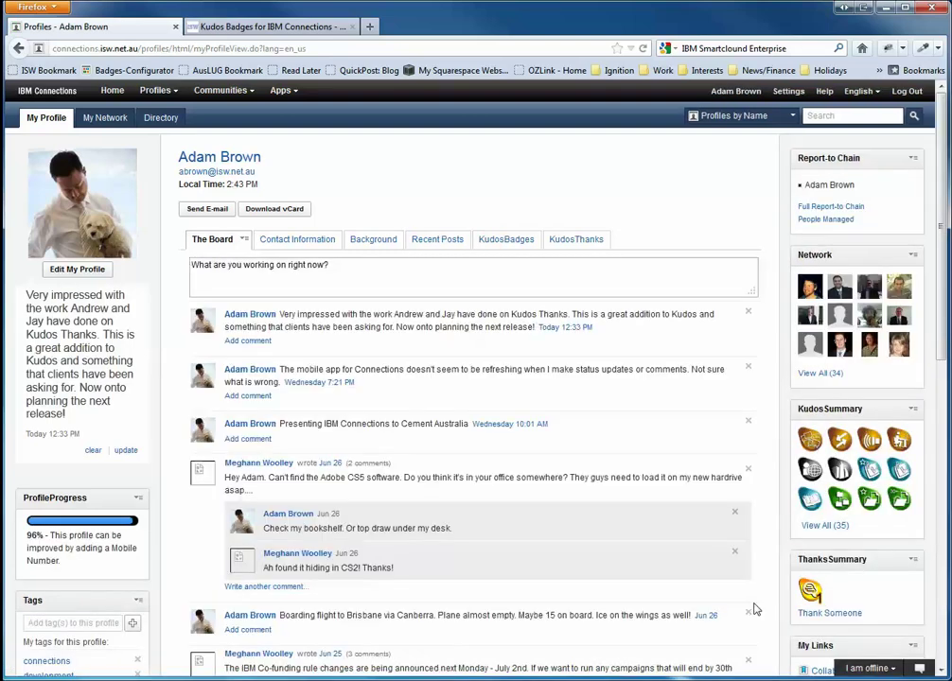
{"action": "left_click", "coordinate": [831, 616]}
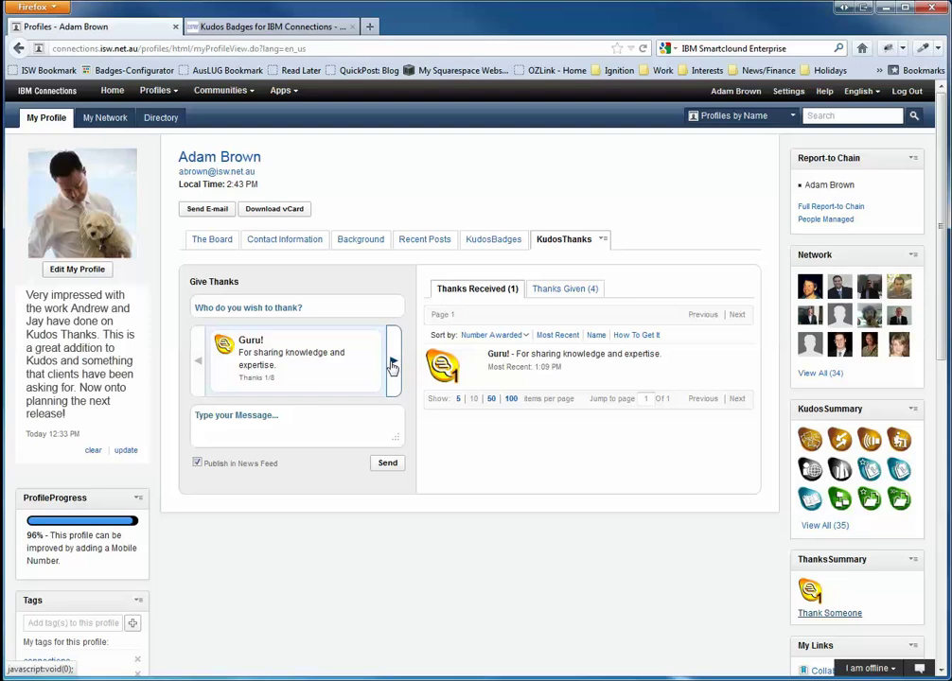
Browse through the available awards in the Give Thanks form up to Employee of the month!
{"action": "left_click", "coordinate": [392, 364]}
{"action": "left_click", "coordinate": [392, 364]}
{"action": "left_click", "coordinate": [392, 365]}
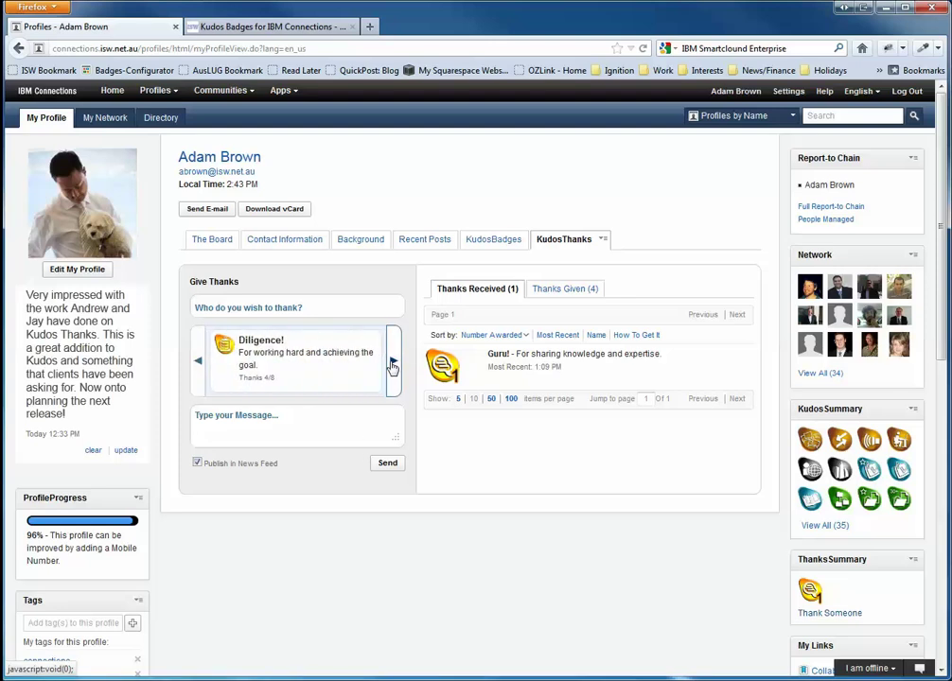
{"action": "left_click", "coordinate": [393, 365]}
{"action": "left_click", "coordinate": [392, 365]}
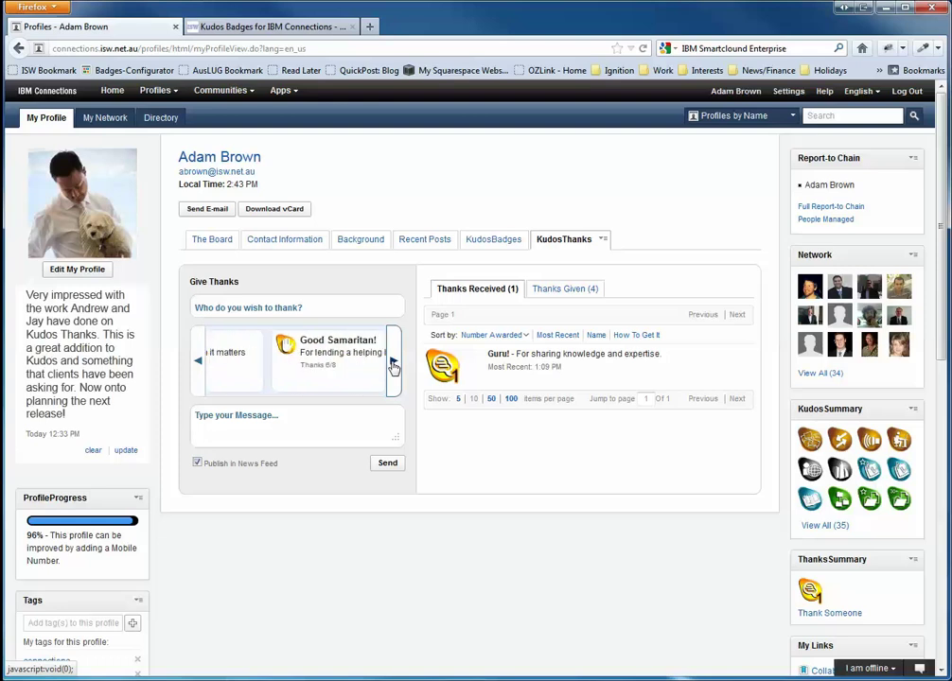
{"action": "left_click", "coordinate": [392, 365]}
{"action": "left_click", "coordinate": [392, 364]}
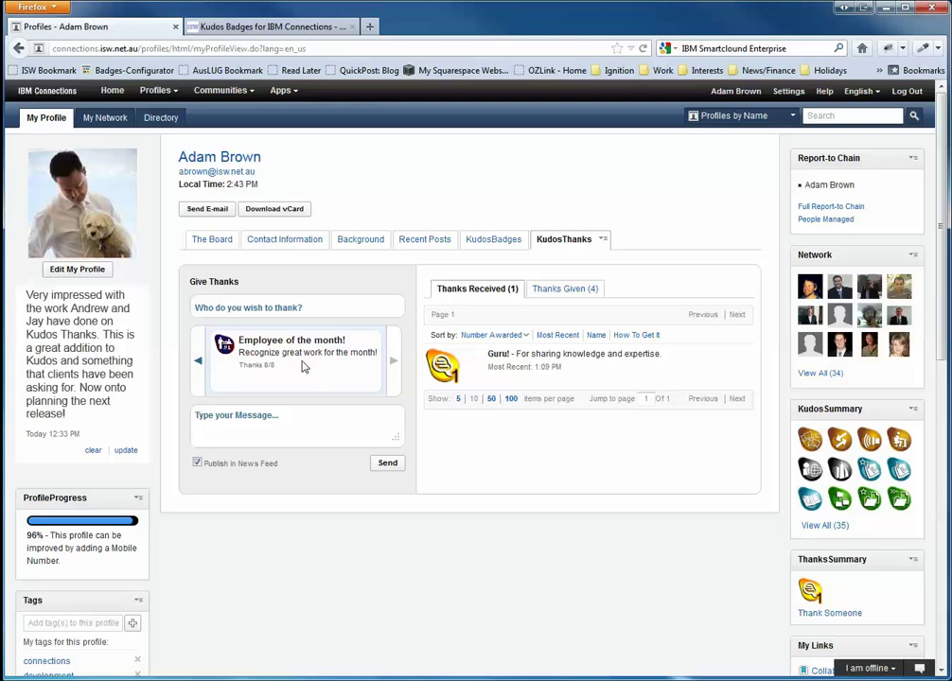
Switch to the Kudos Badges website and open its Get It page with the contact information
{"action": "left_click", "coordinate": [270, 27]}
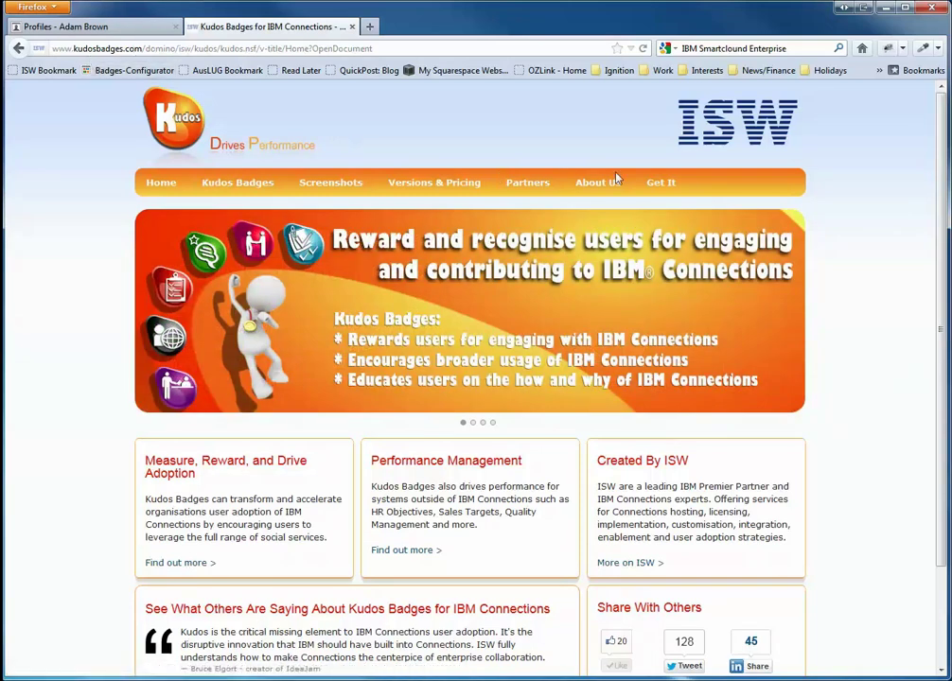
{"action": "left_click", "coordinate": [673, 185]}
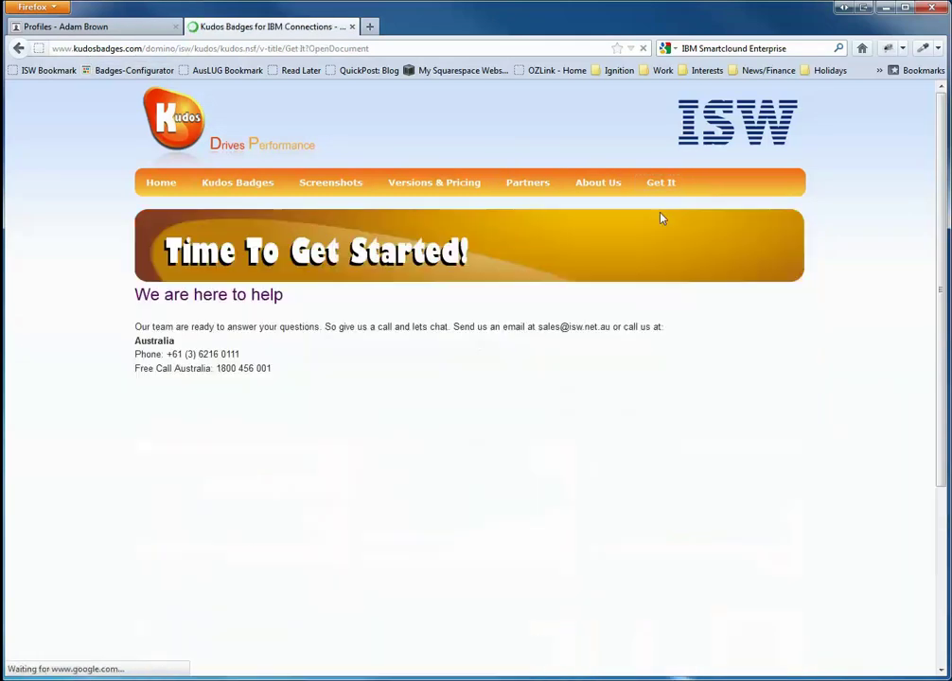